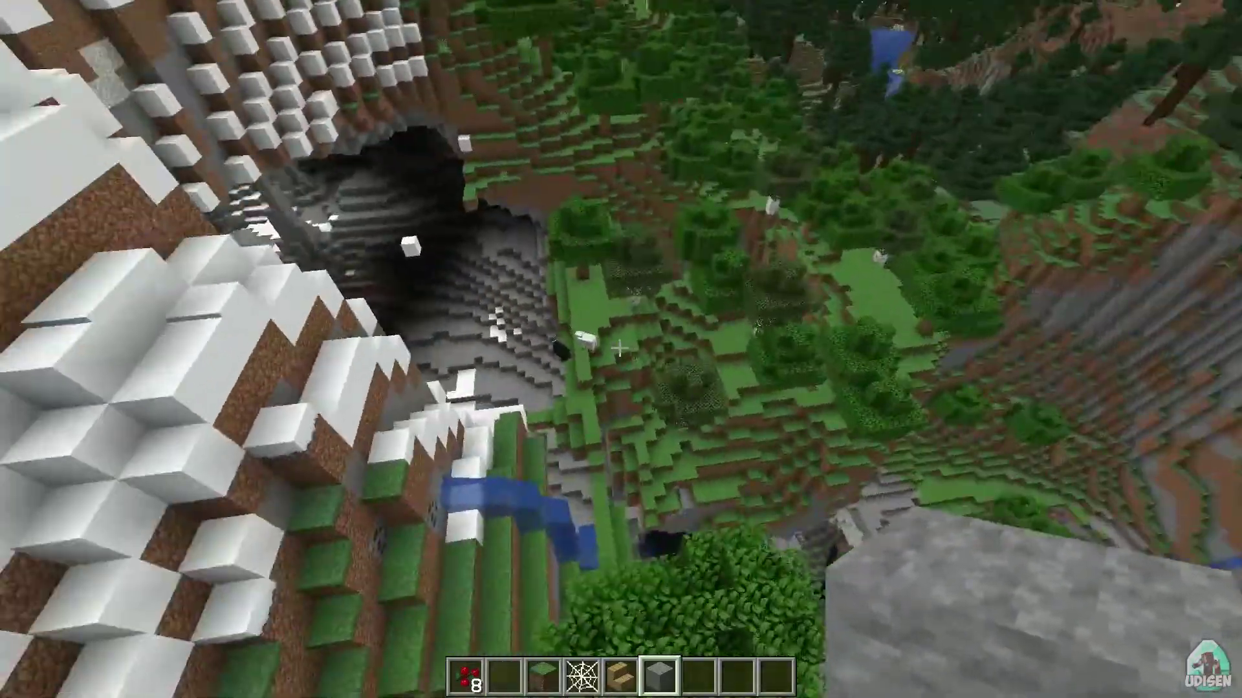
key(w)
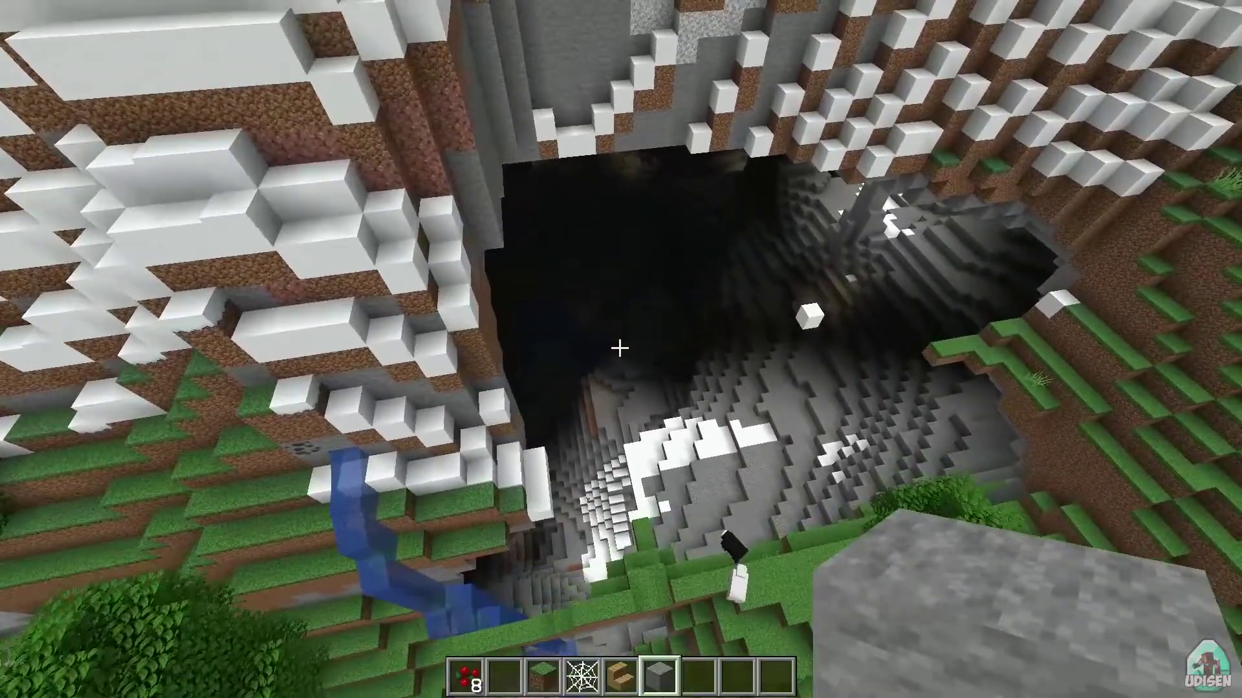
key(w)
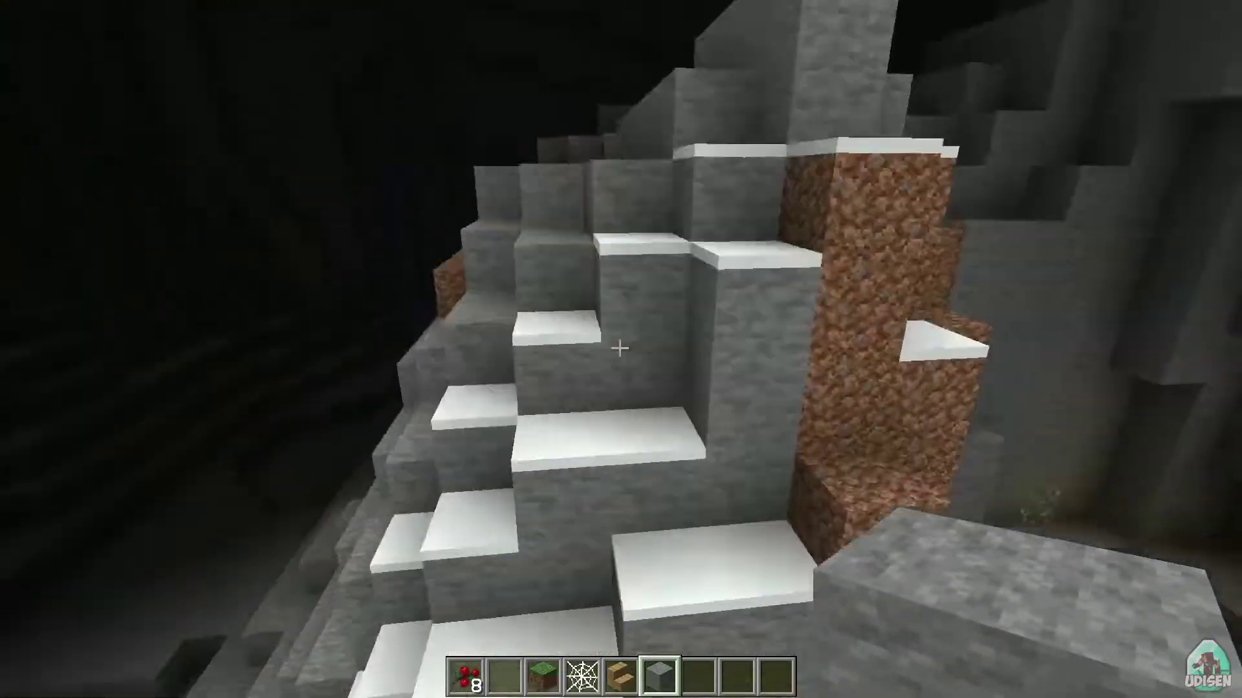
key(w)
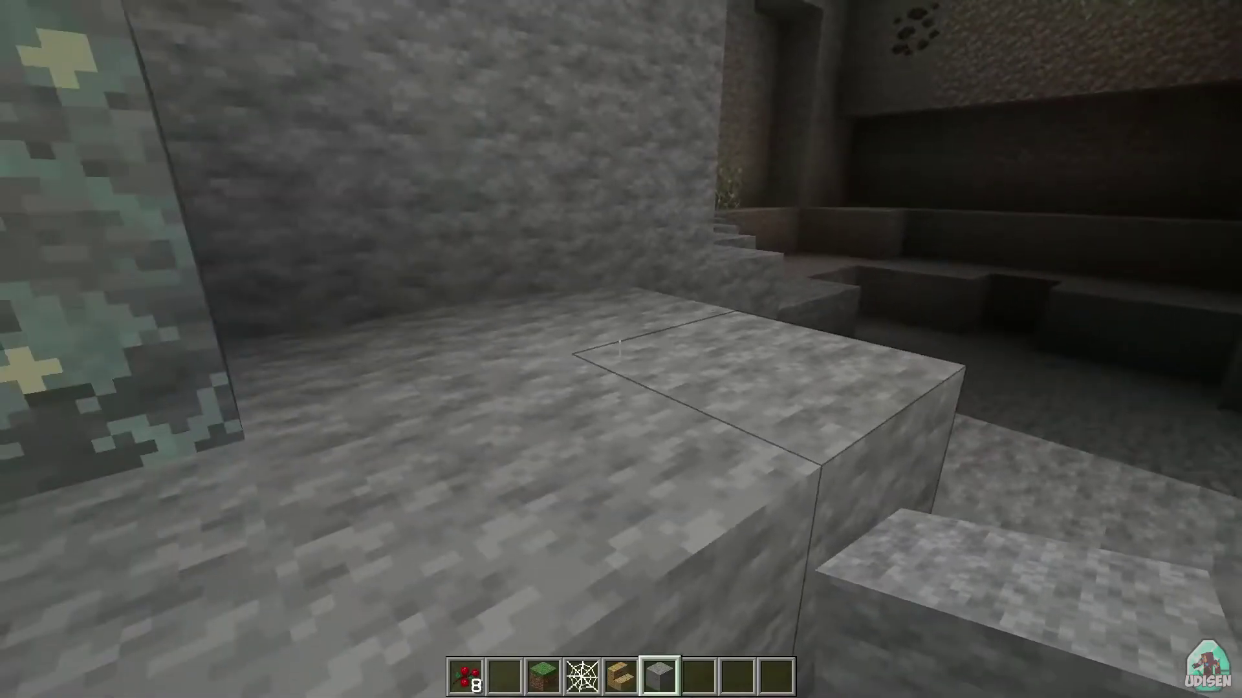
key(F5)
key(F5)
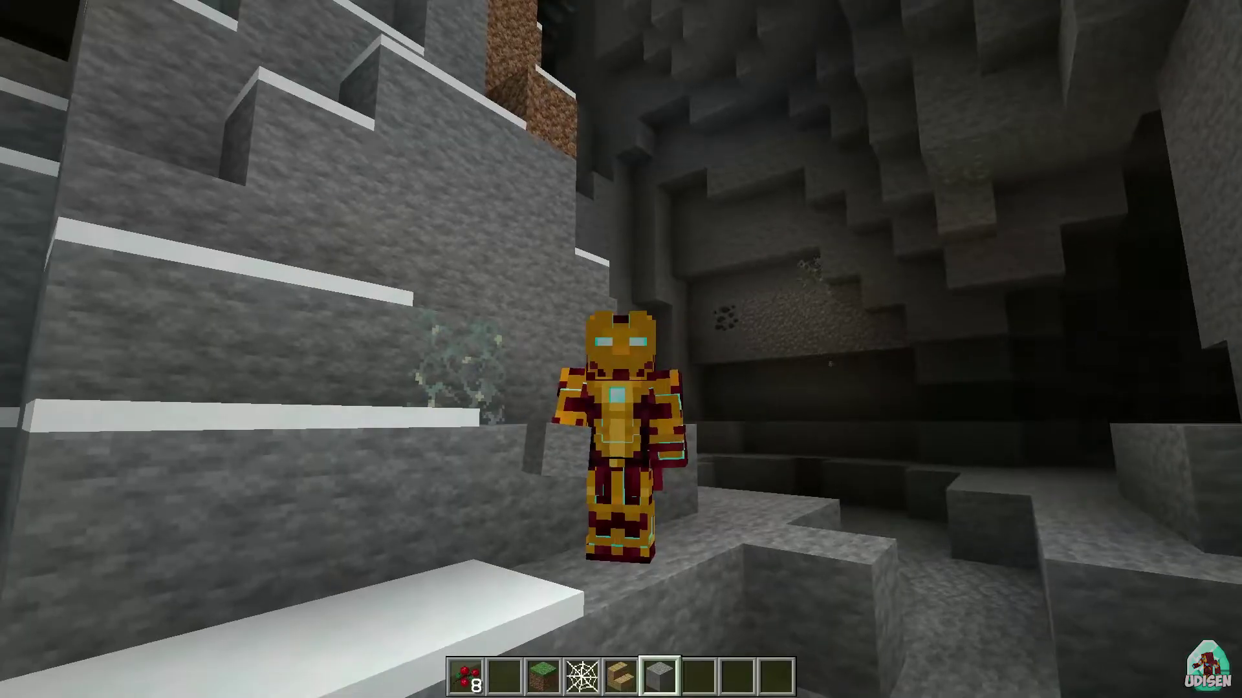
click(620, 349)
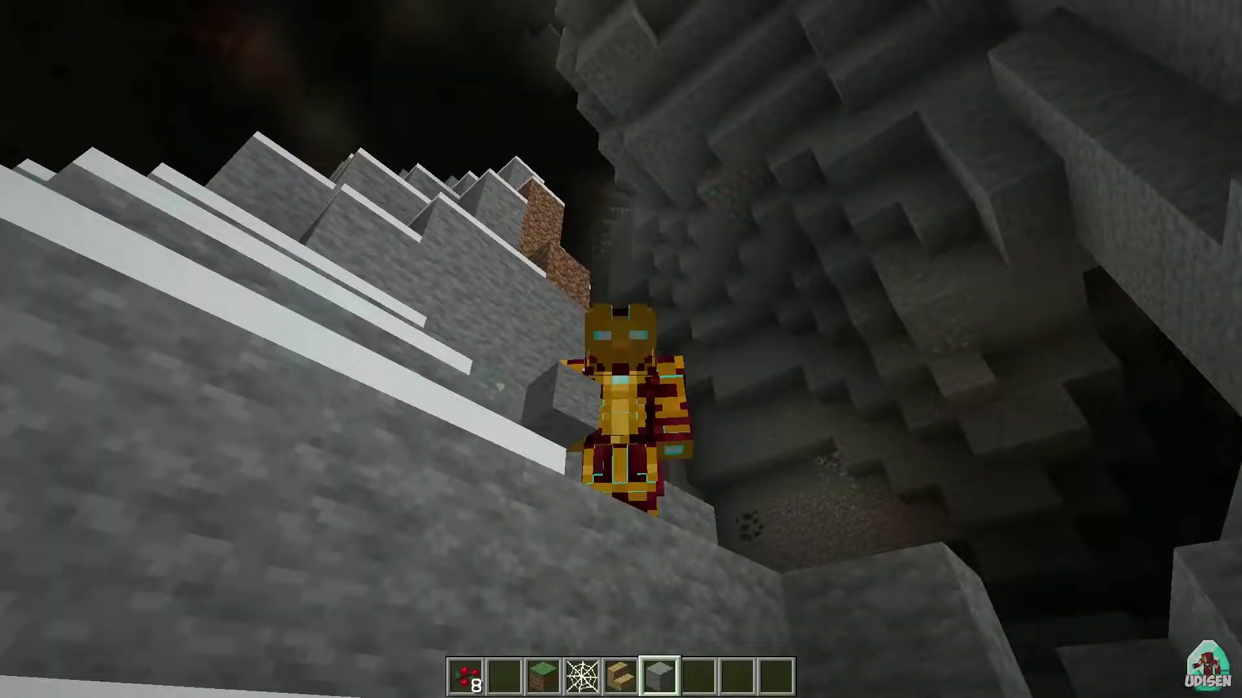
key(F5)
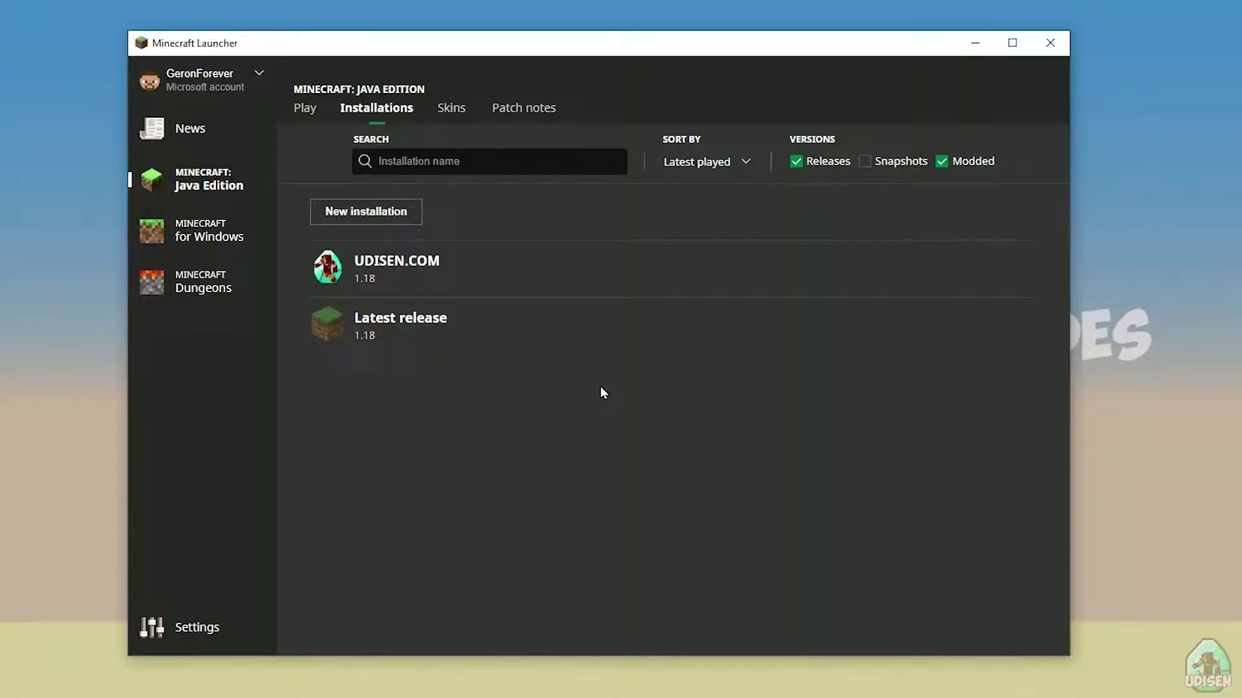
Step: Open the list of Minecraft: Java Edition installations in the Minecraft Launcher
click(209, 232)
click(190, 128)
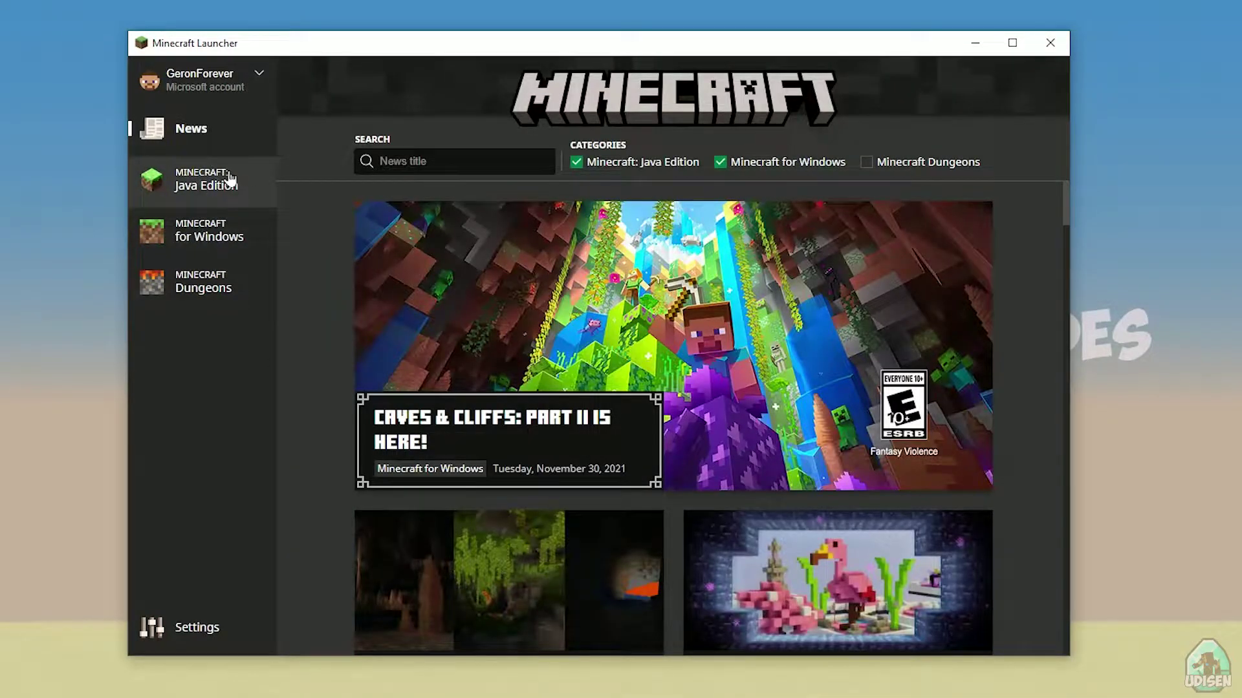
click(227, 185)
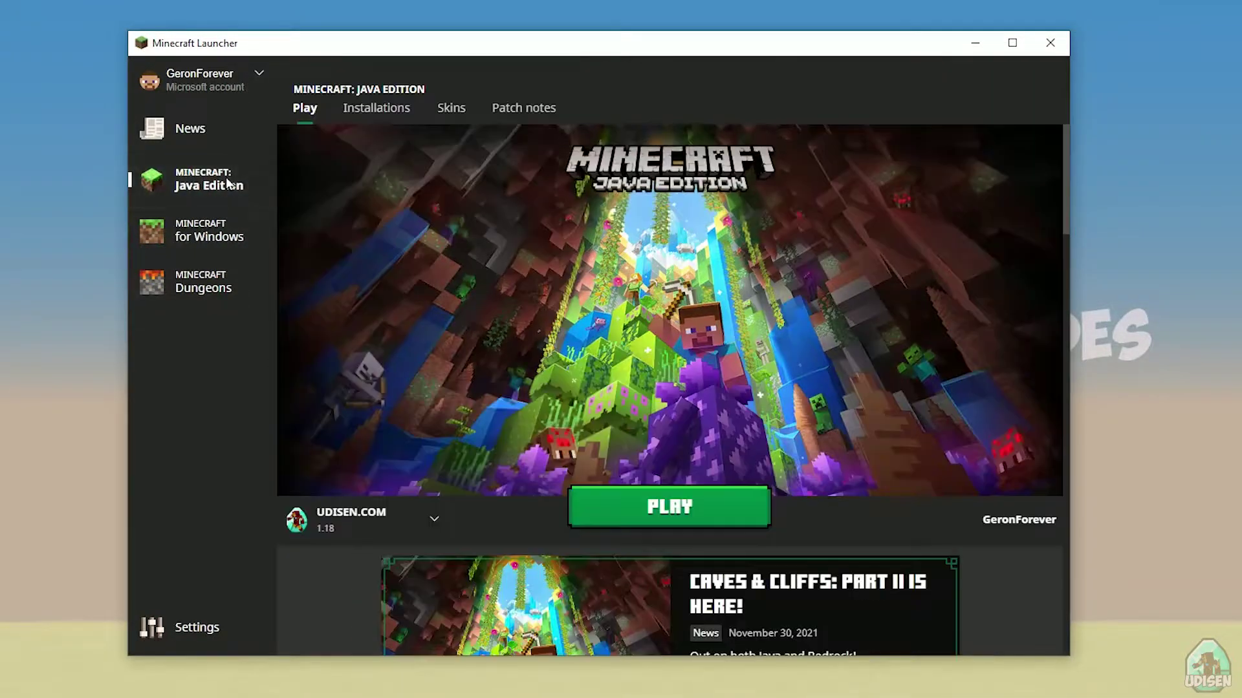
click(396, 113)
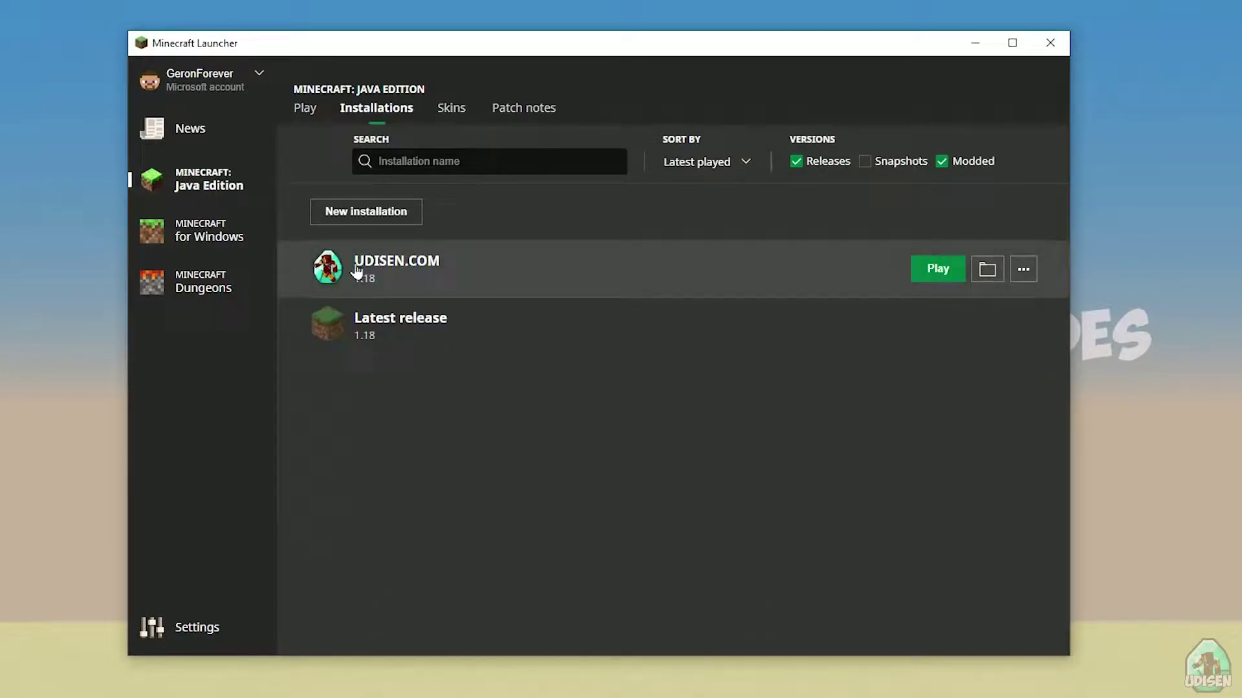
click(360, 212)
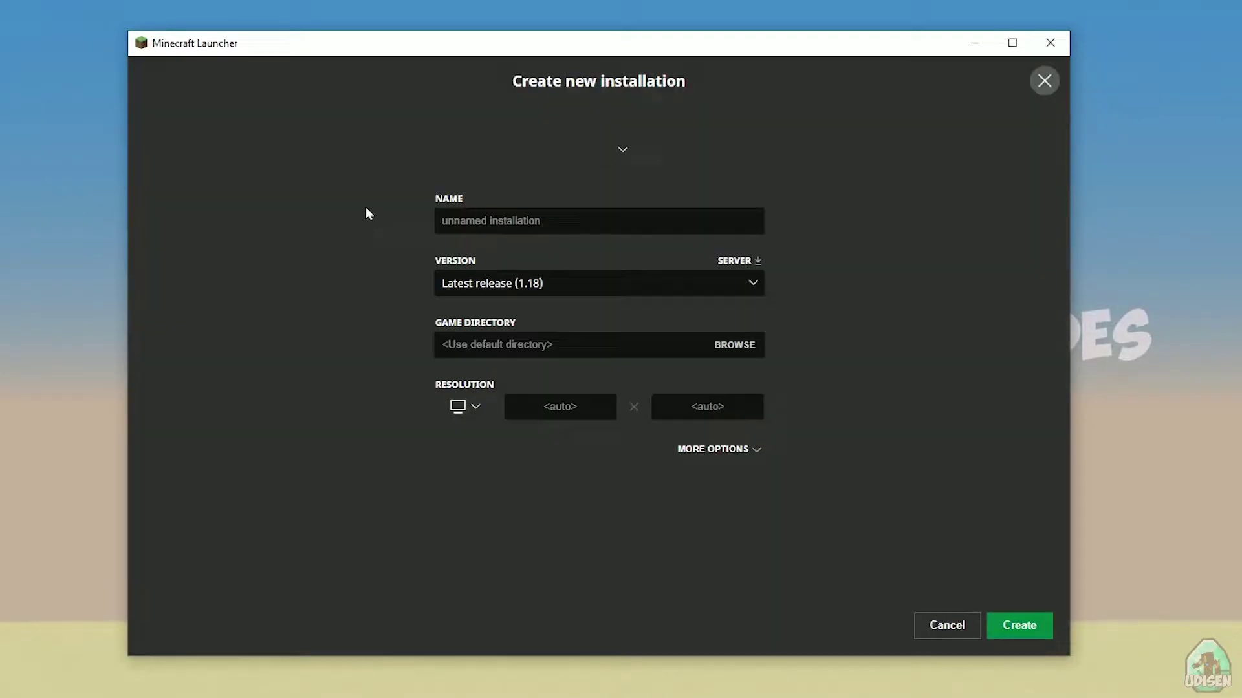
click(568, 233)
text(jnghnmghngnhgn)
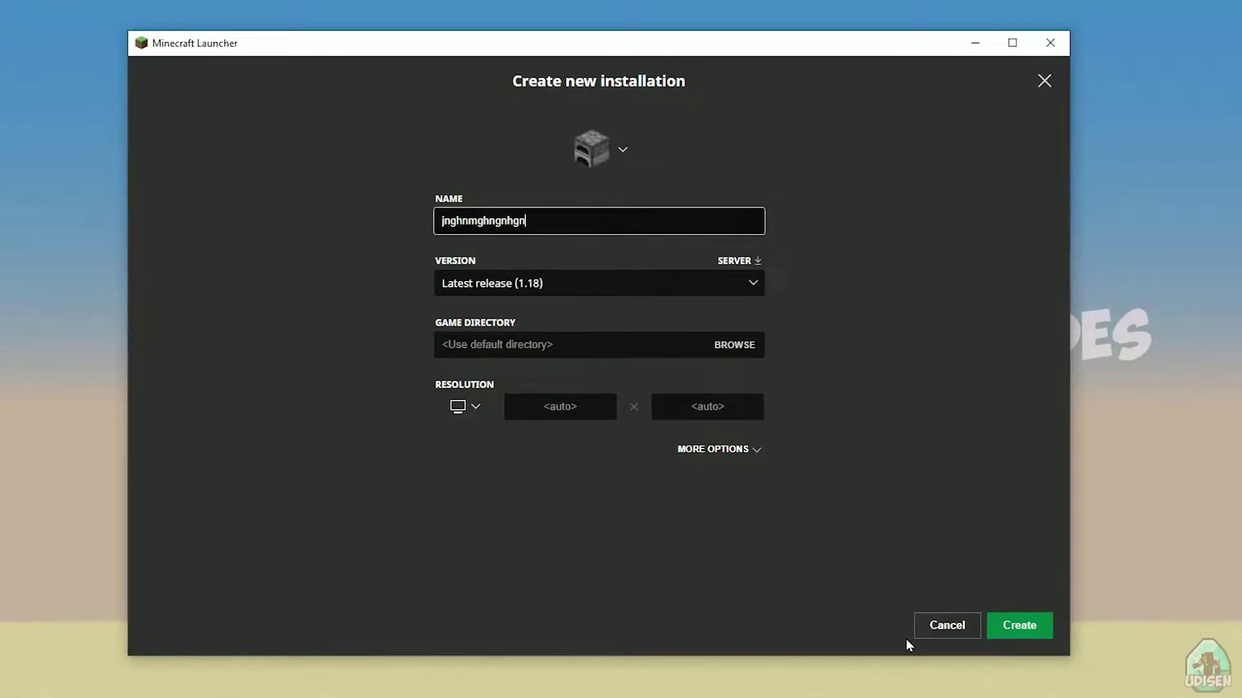
click(964, 626)
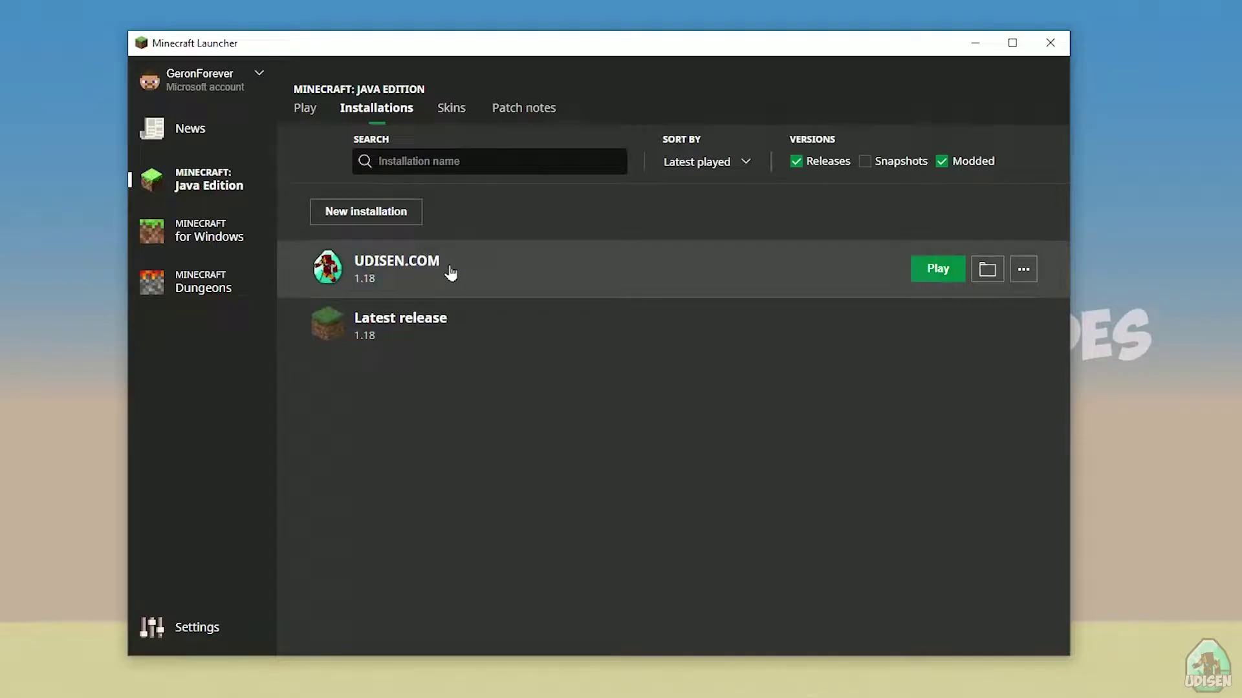
Step: Open the UDISEN.COM installation for editing and choose release 1.18 as its version
click(526, 270)
click(517, 283)
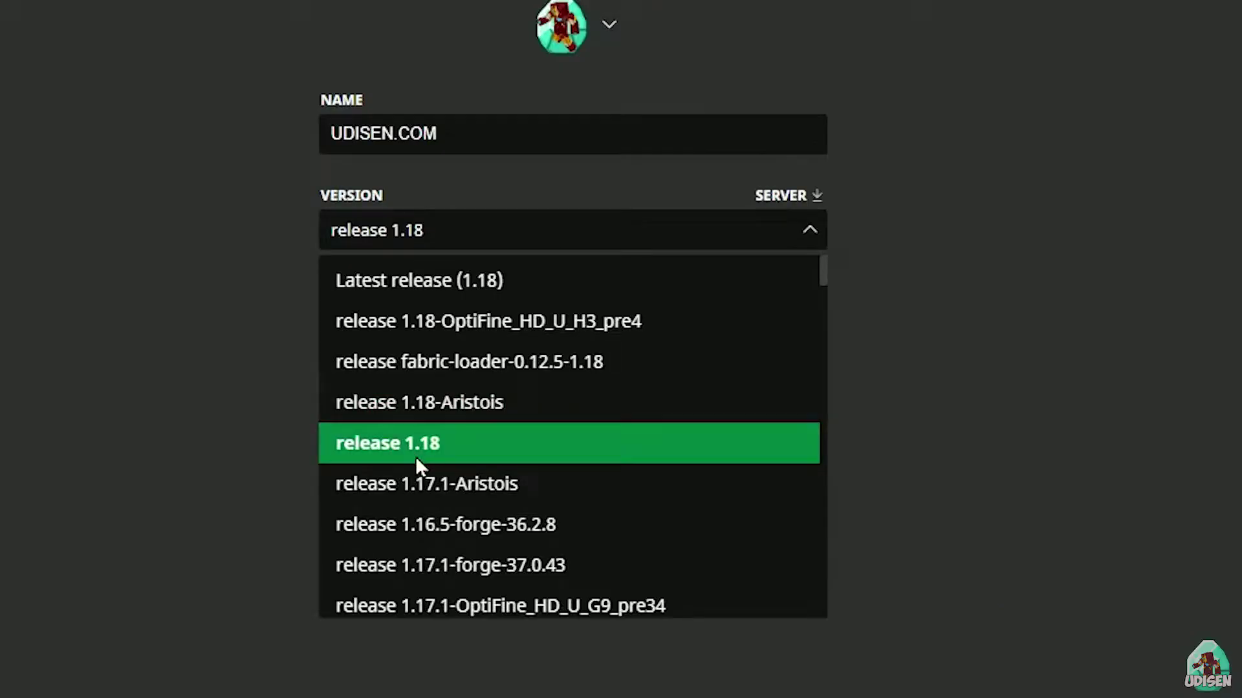
click(496, 430)
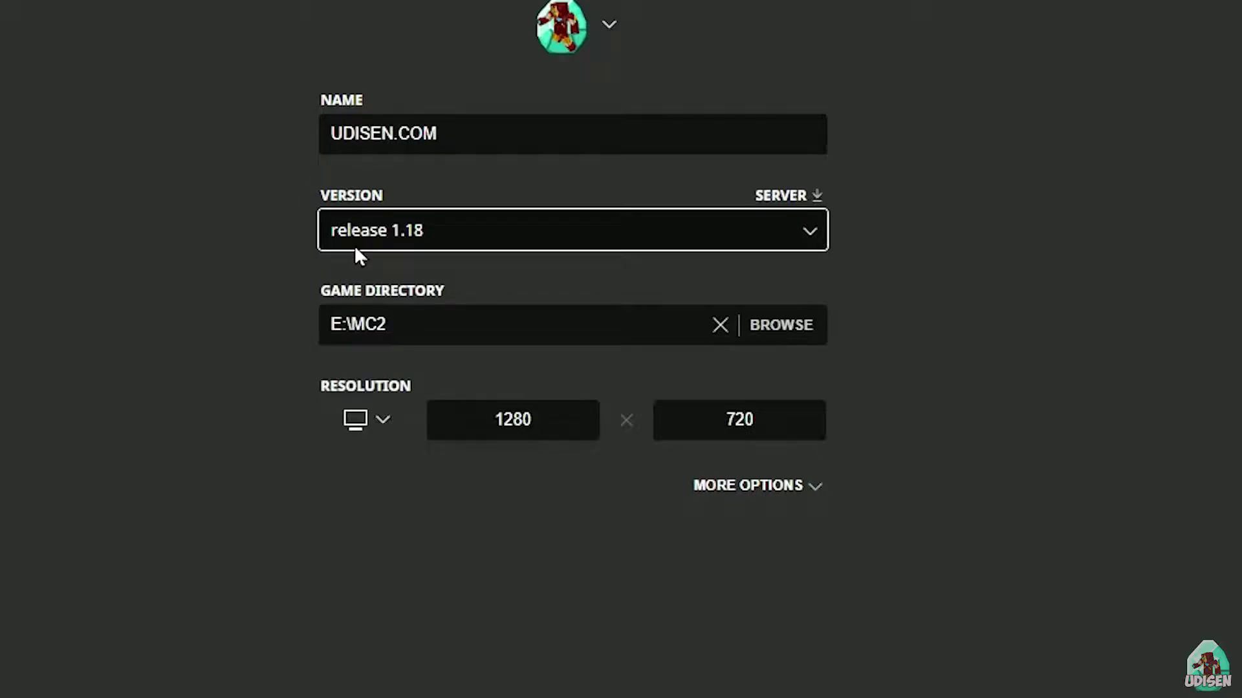
Step: Try release 1.16.5-forge-36.2.8 and pending 1.18_experimental-snapshot-4 as the version of the UDISEN.COM installation
click(435, 231)
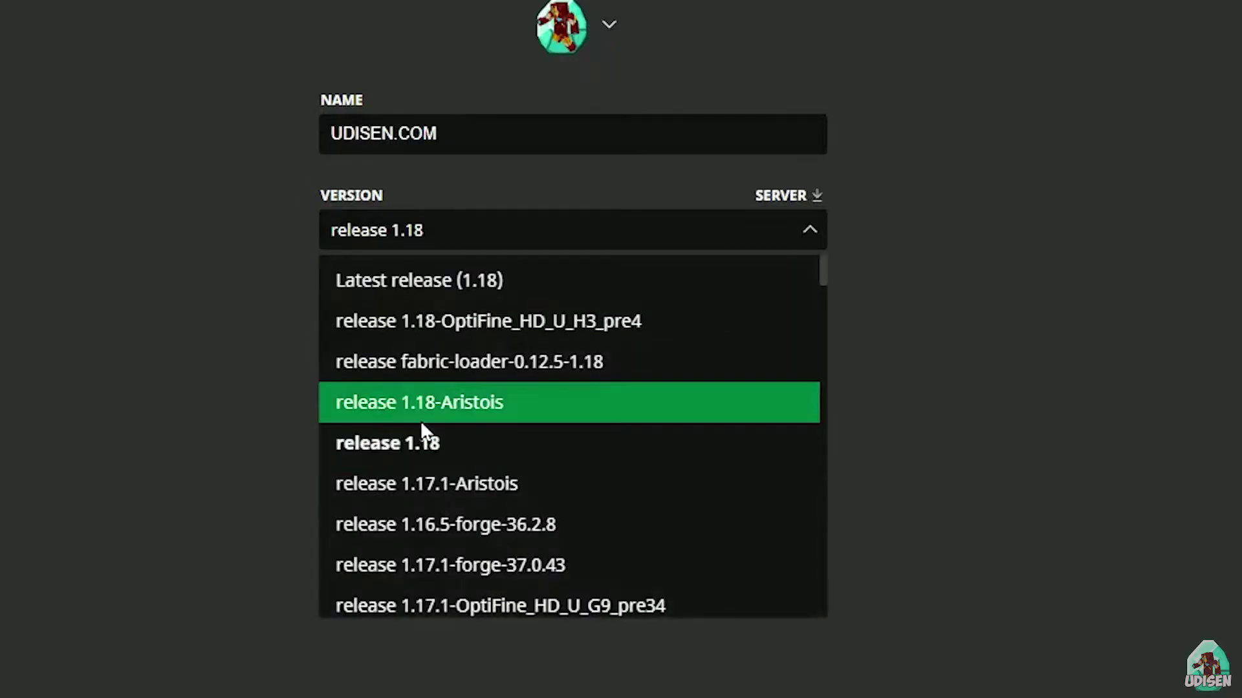
scroll(549, 366, down, 2)
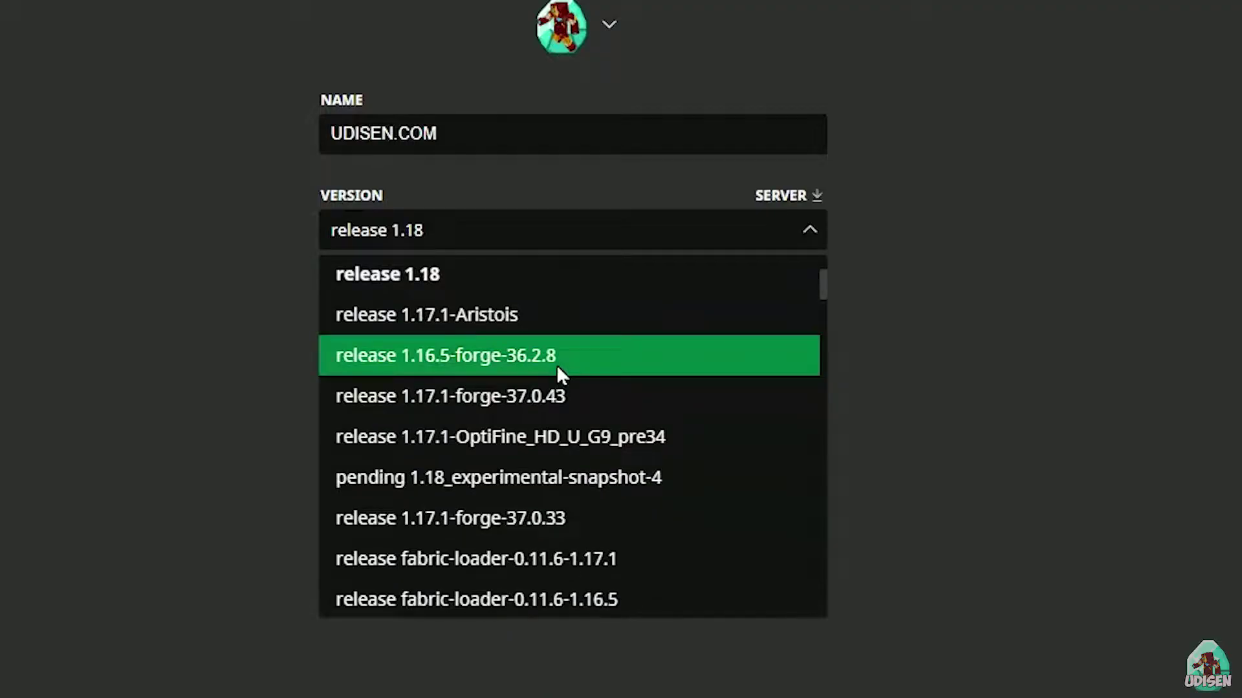
click(548, 362)
click(513, 243)
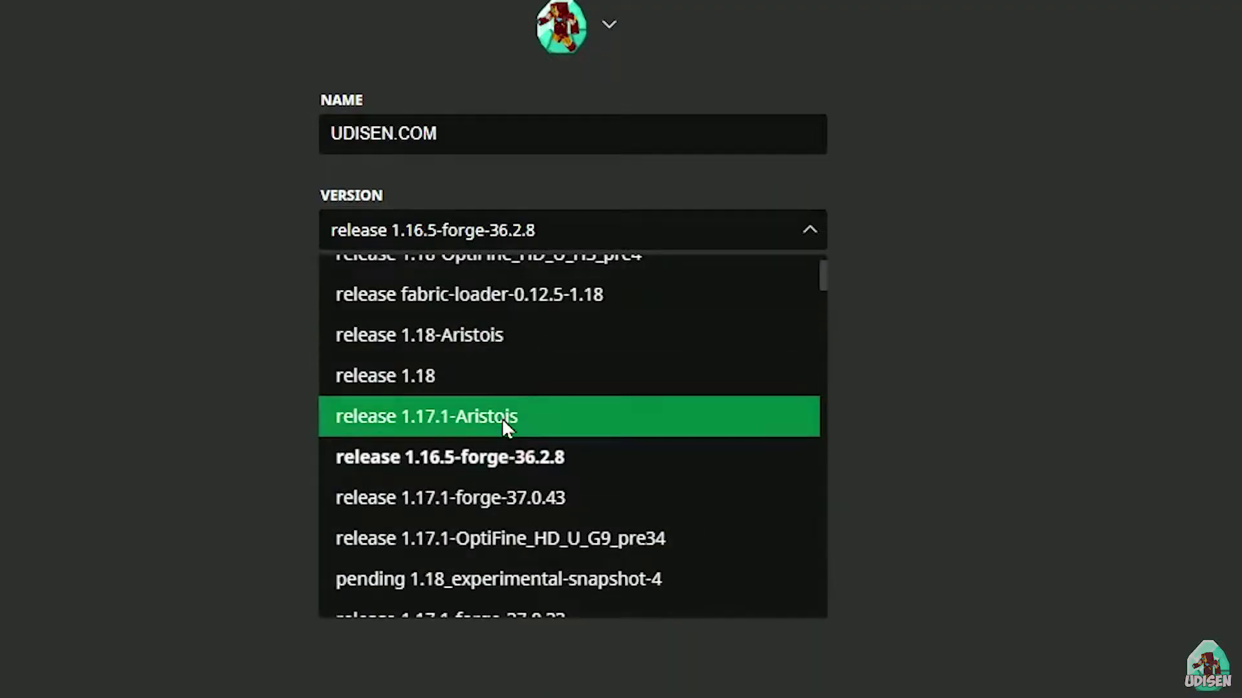
scroll(502, 418, down, 4)
scroll(509, 398, up, 2)
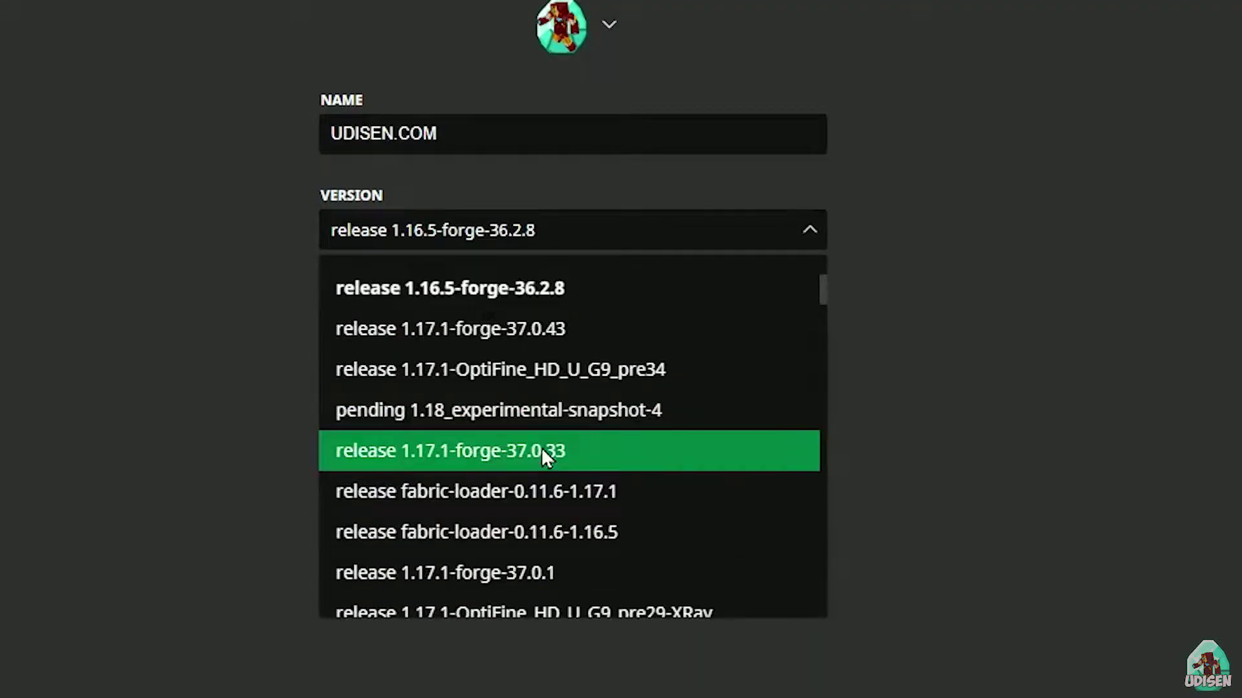
click(520, 407)
Step: Save the UDISEN.COM installation with release 1.18 as its version and launch the game from it
click(673, 240)
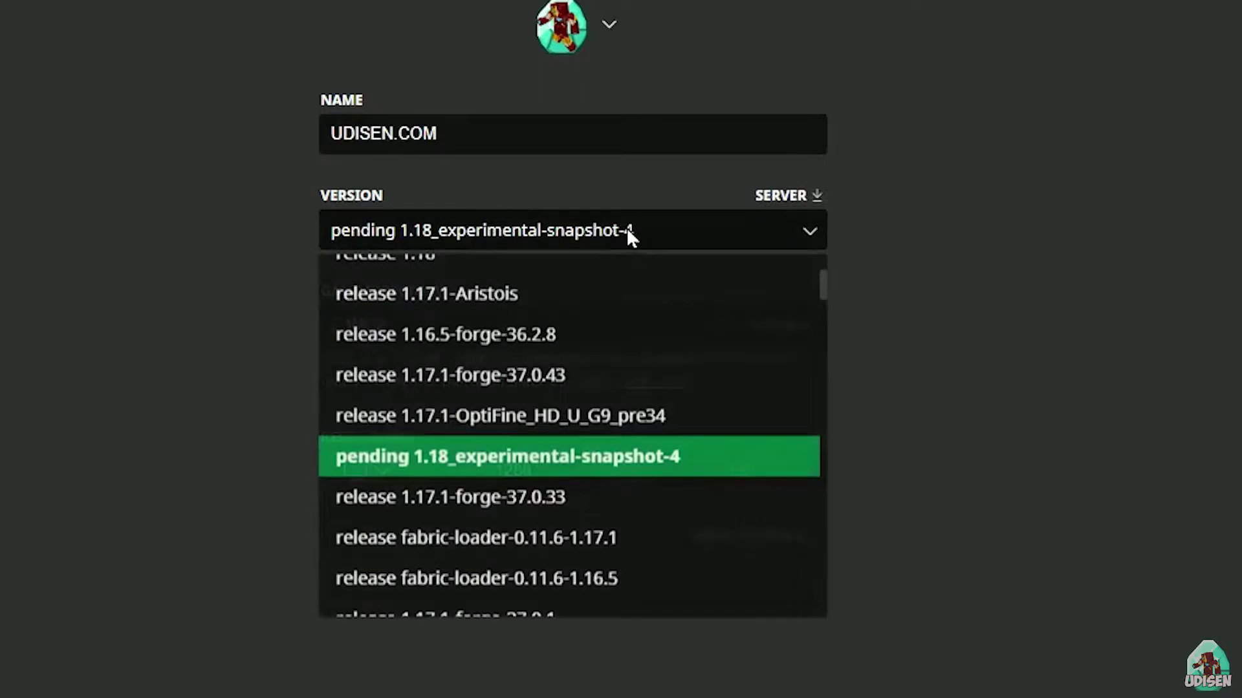
scroll(587, 355, up, 3)
click(549, 419)
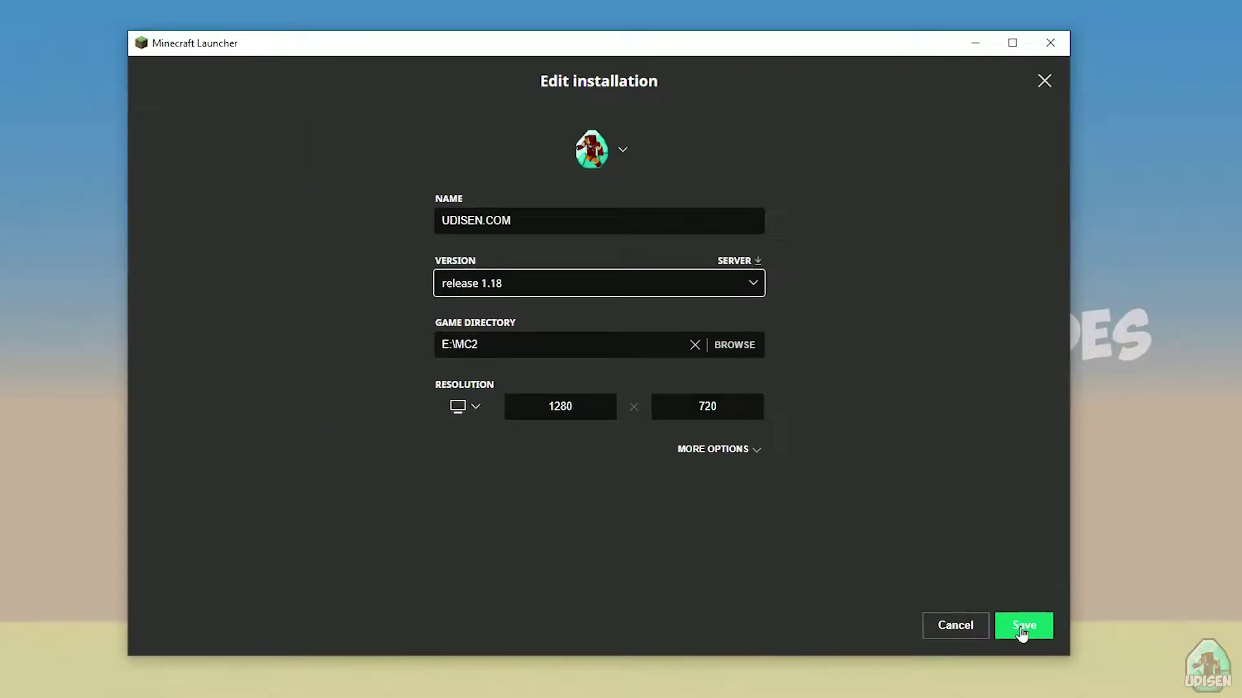
click(1022, 628)
click(937, 269)
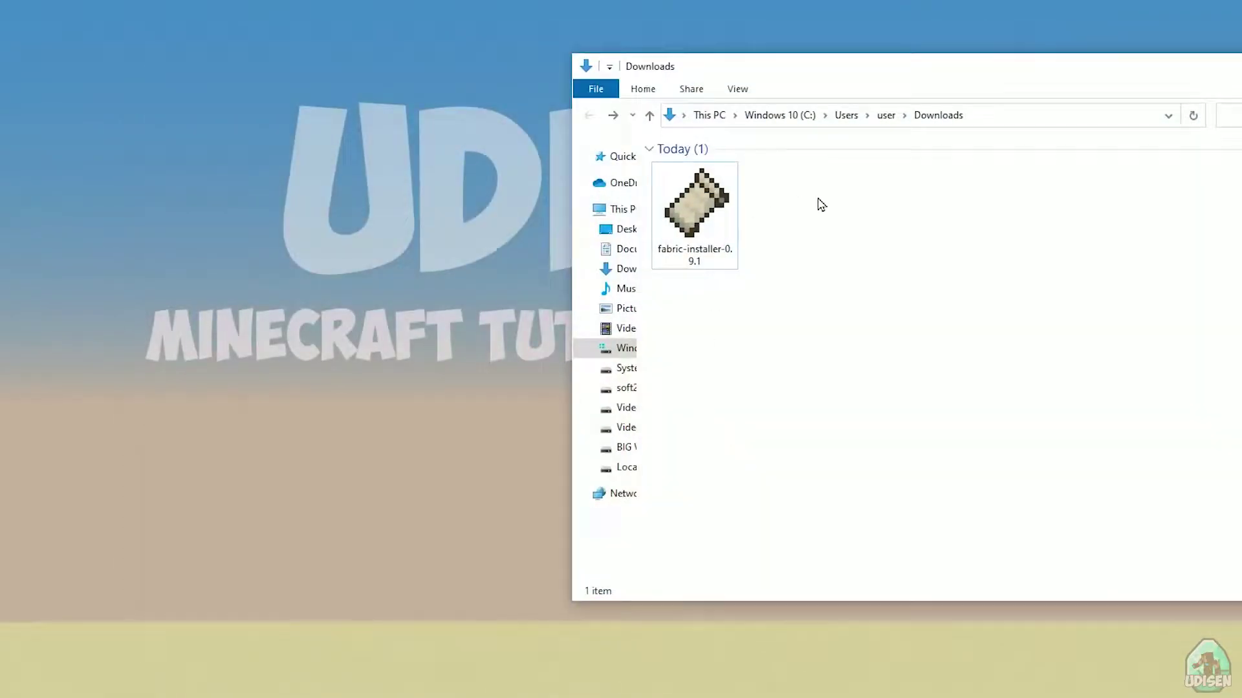
Step: Run fabric-installer-0.9.1 from the Downloads folder
drag(954, 82, 648, 81)
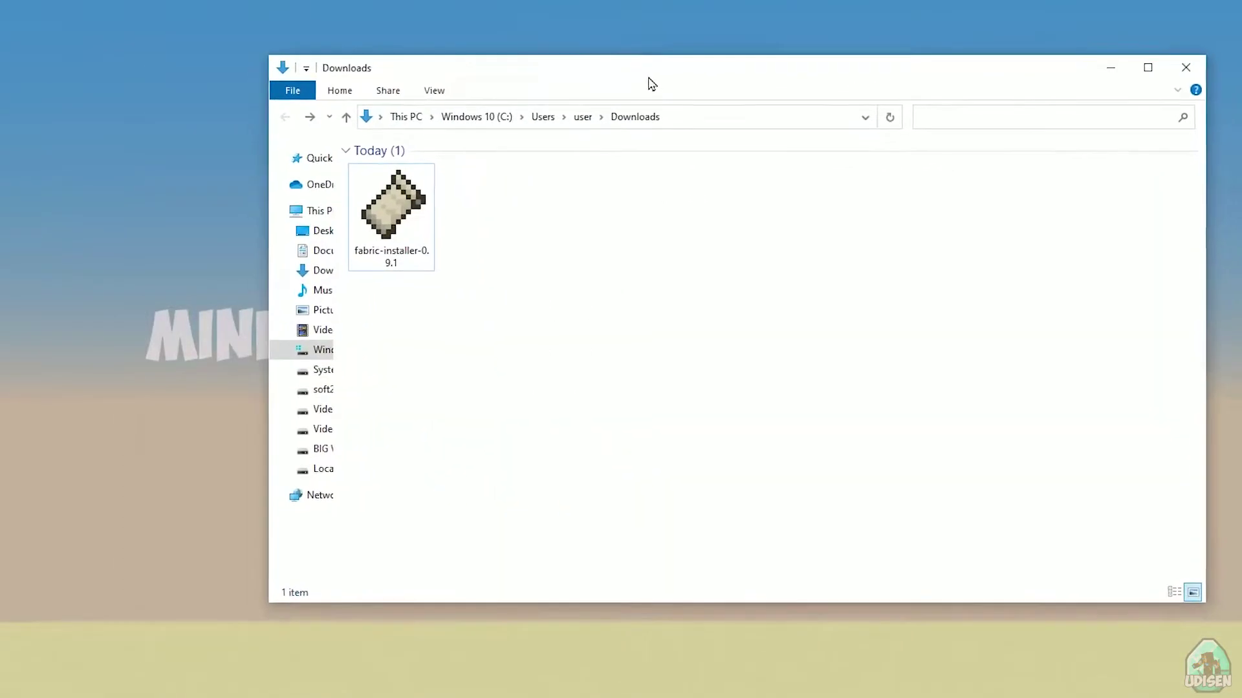
double_click(405, 206)
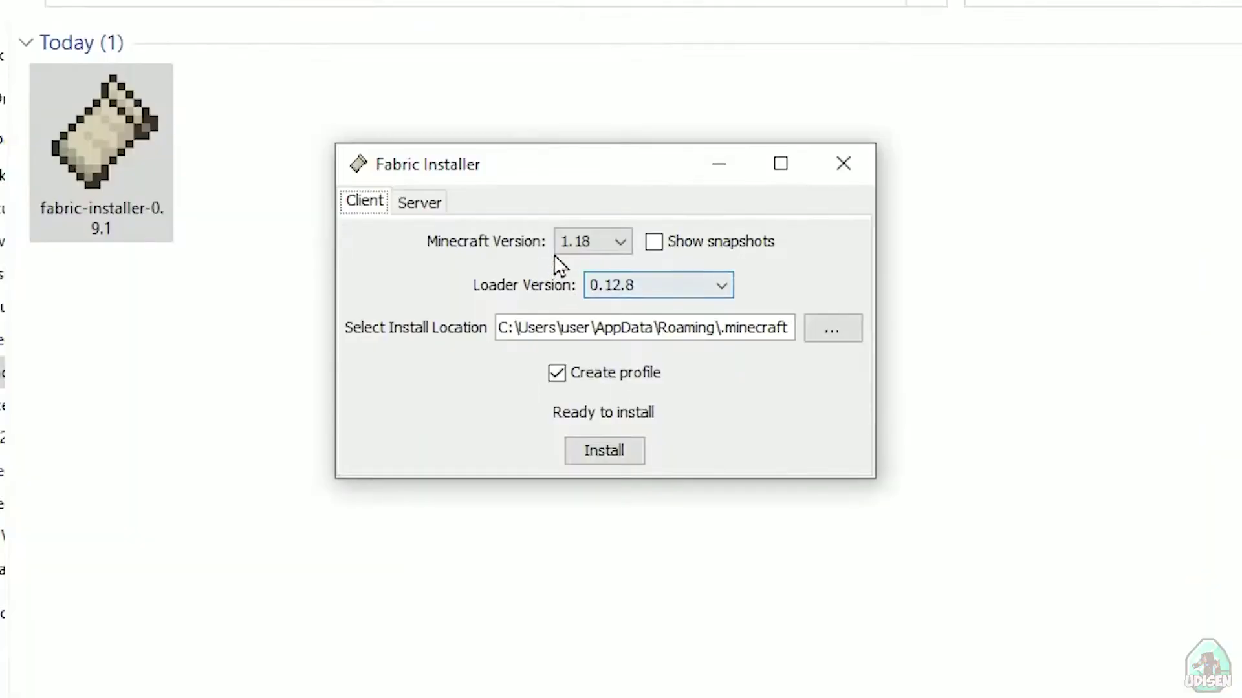
Step: Examine the Fabric Installer's client and server options and the available loader versions
click(632, 321)
click(578, 241)
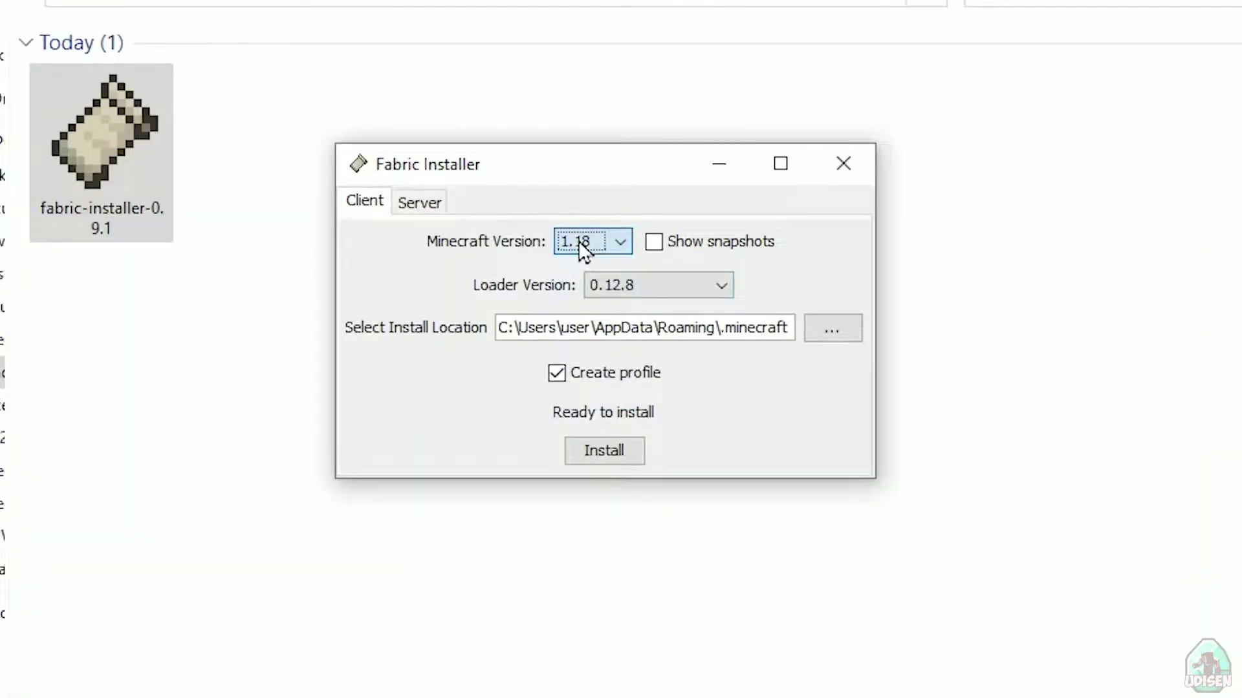
click(409, 208)
click(381, 207)
click(421, 204)
click(377, 204)
click(629, 286)
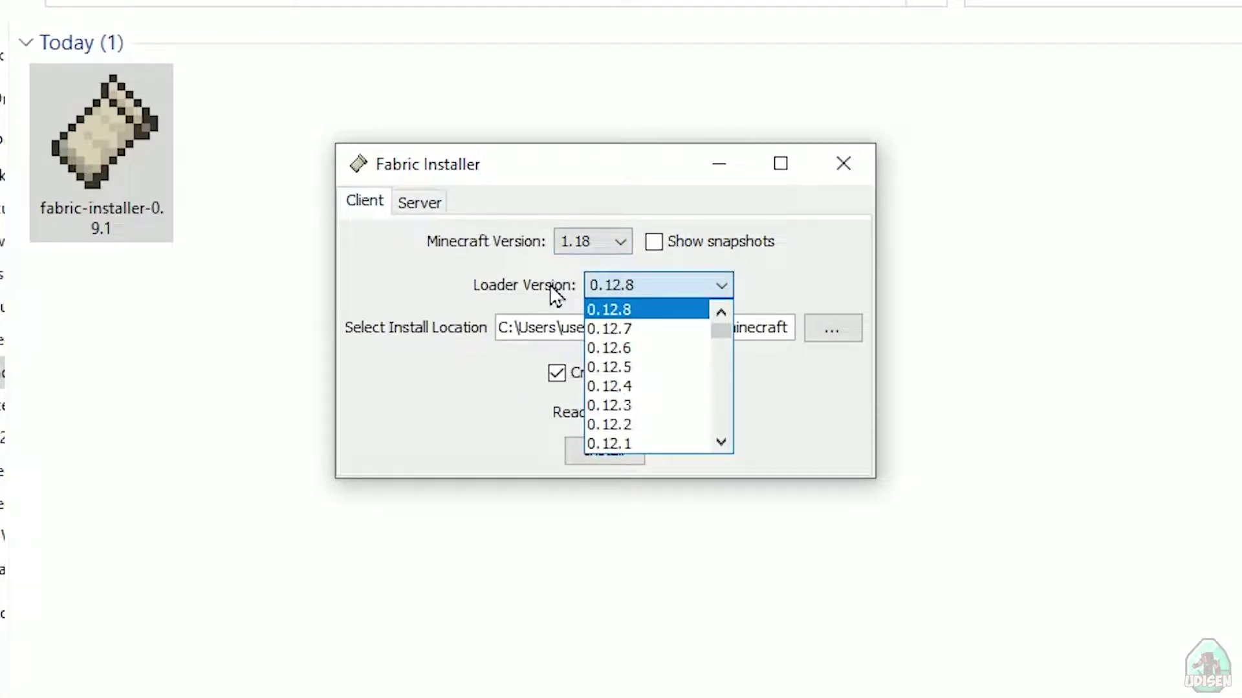
Step: Choose 1.18 as the Minecraft version for the Fabric client and check which other versions are offered
click(591, 245)
click(591, 244)
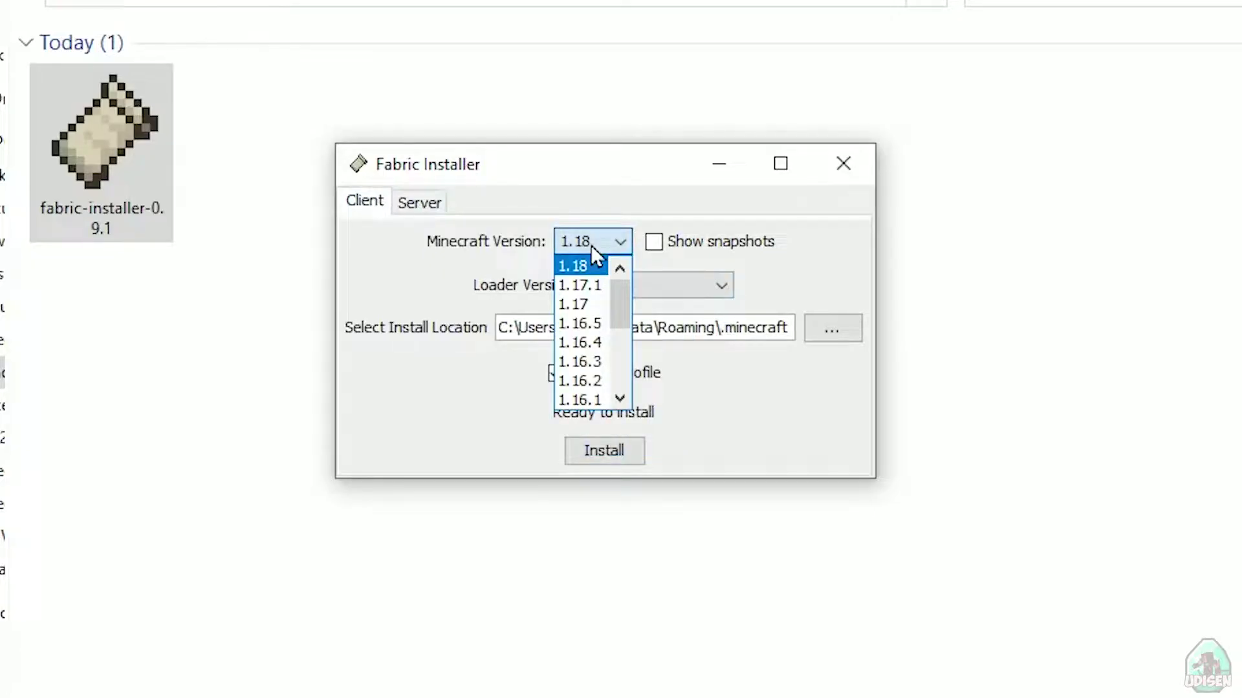
click(584, 268)
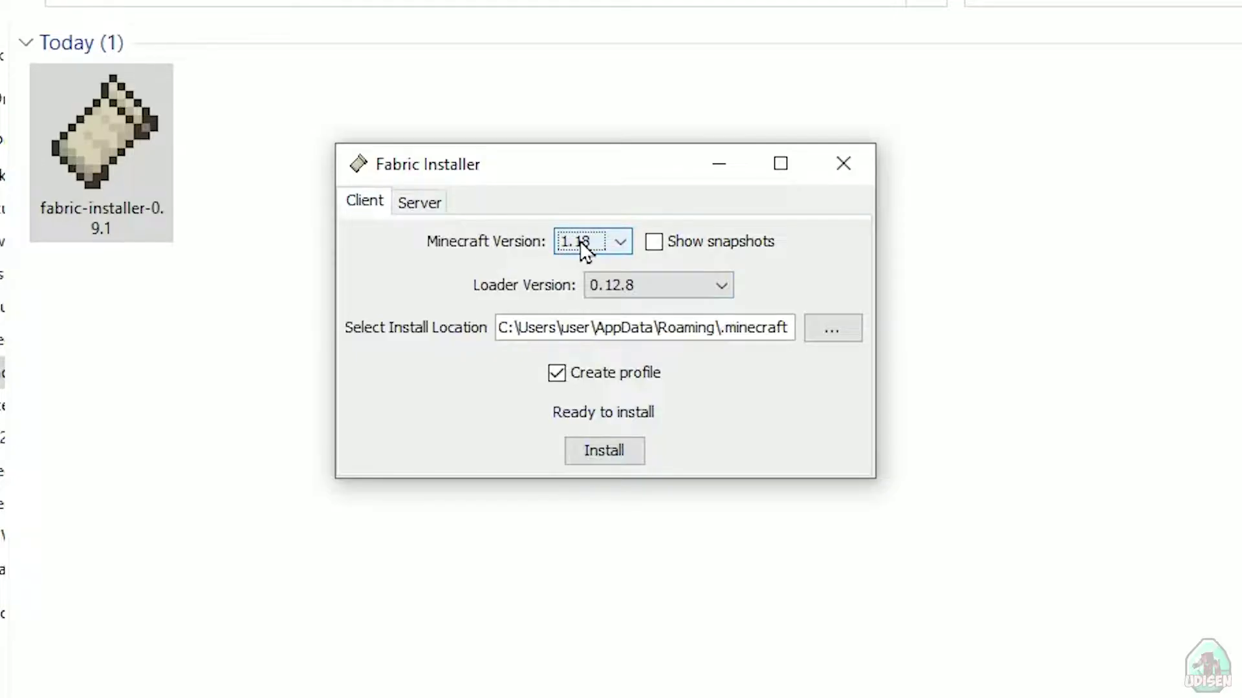
click(581, 245)
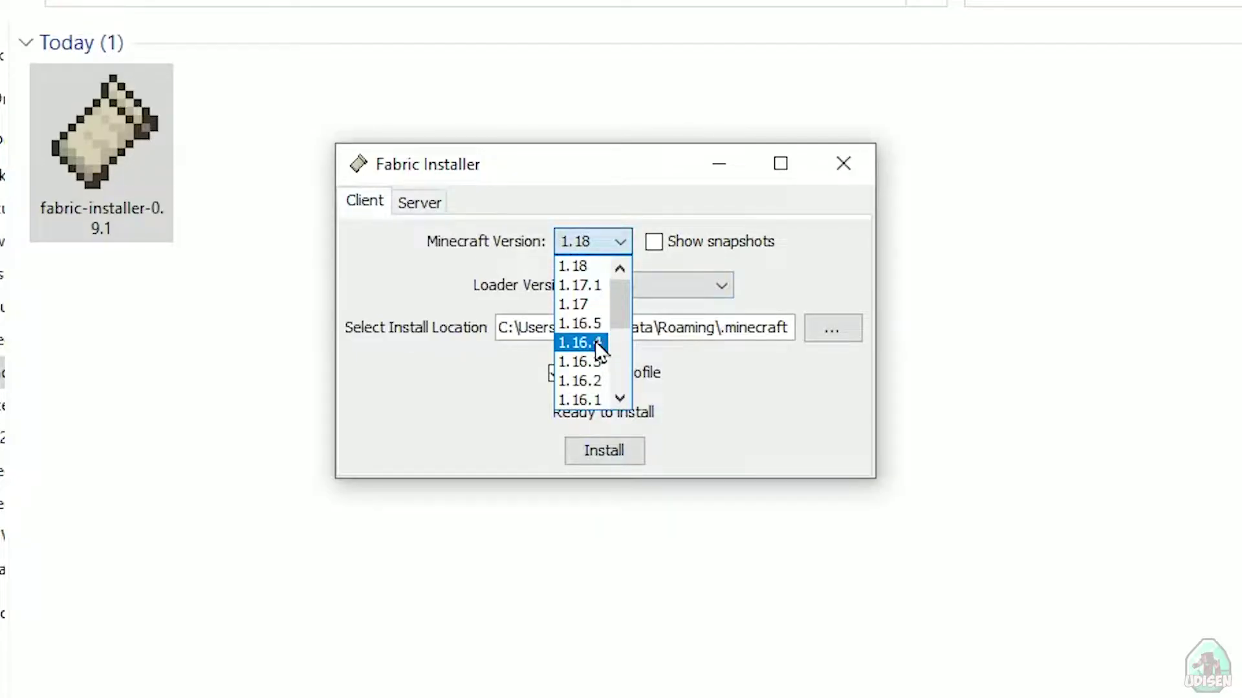
scroll(600, 351, down, 3)
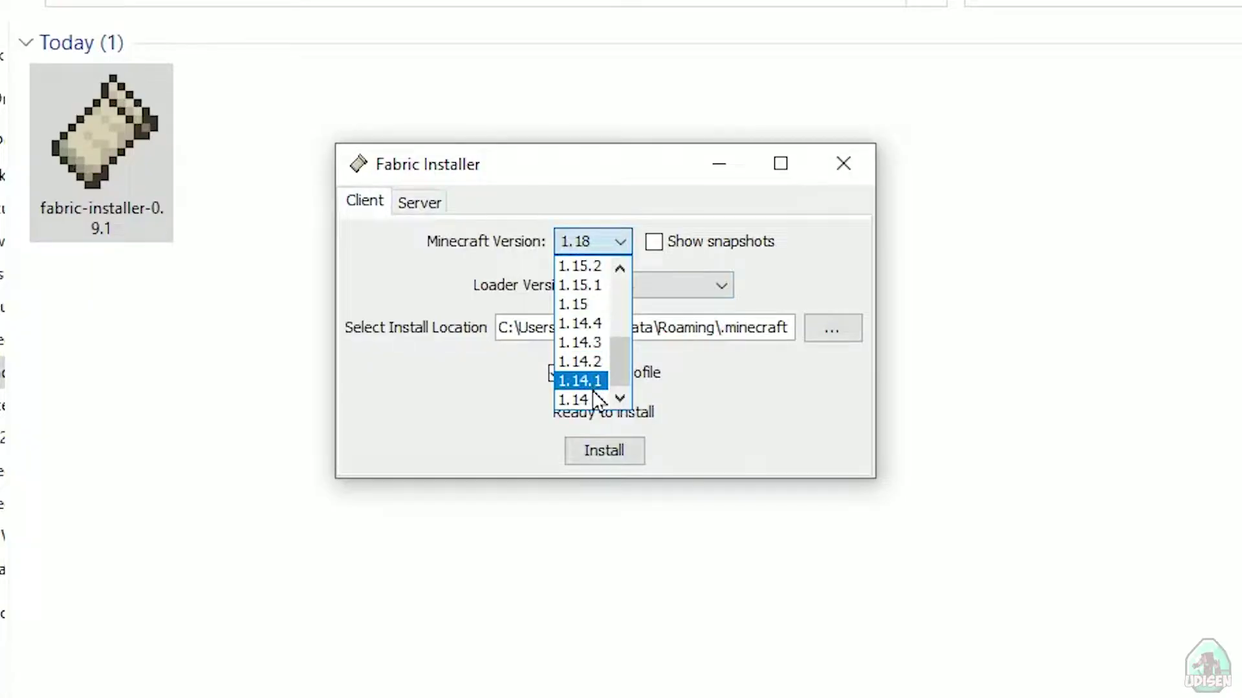
scroll(599, 285, up, 1)
scroll(600, 288, up, 2)
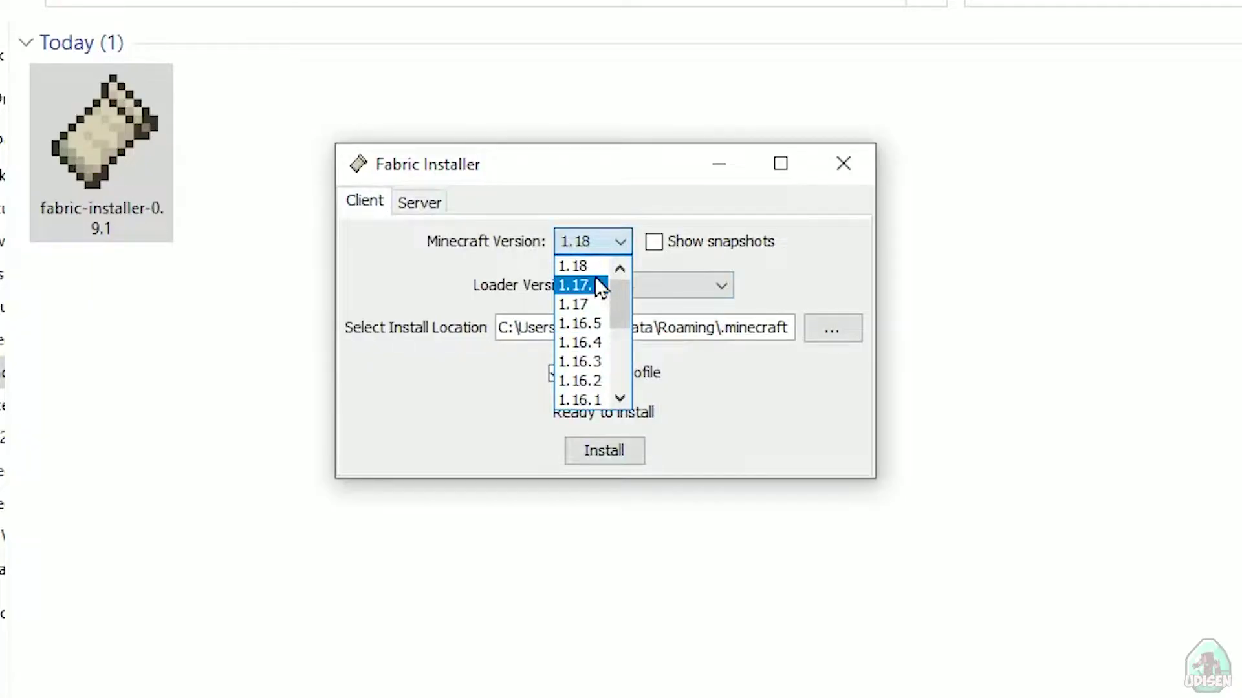
Step: Install Fabric Loader 0.12.8 for Minecraft 1.18 and close the installer
click(592, 452)
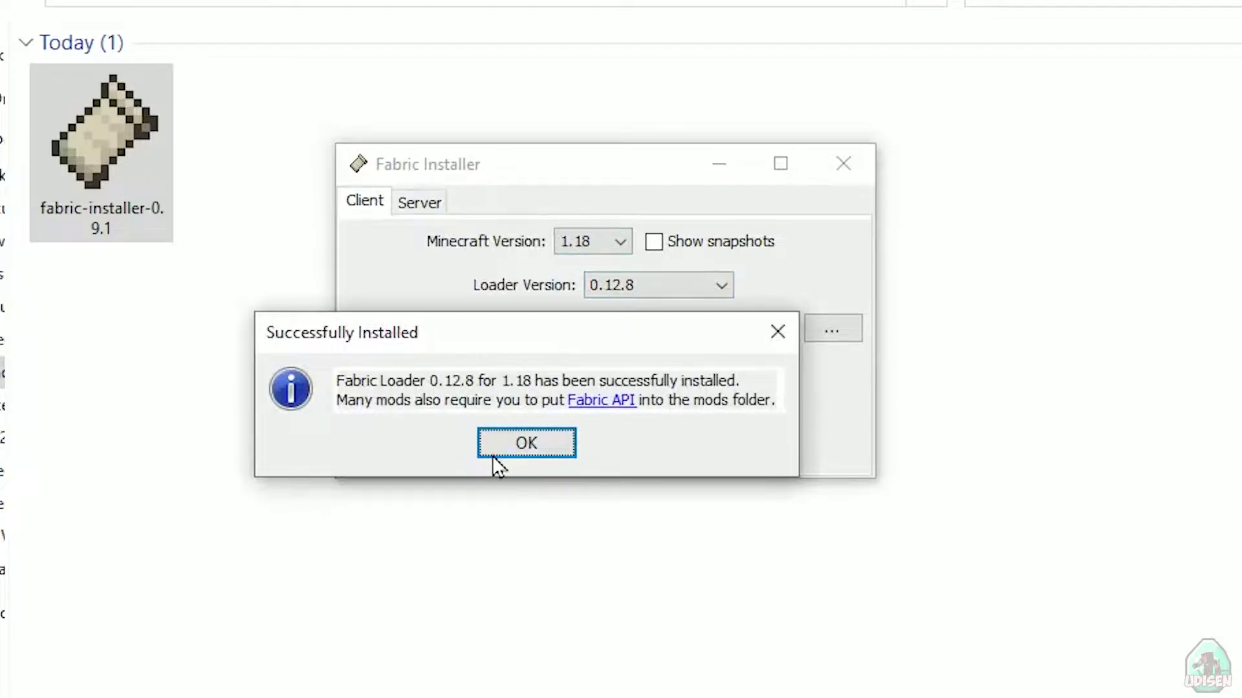
click(521, 444)
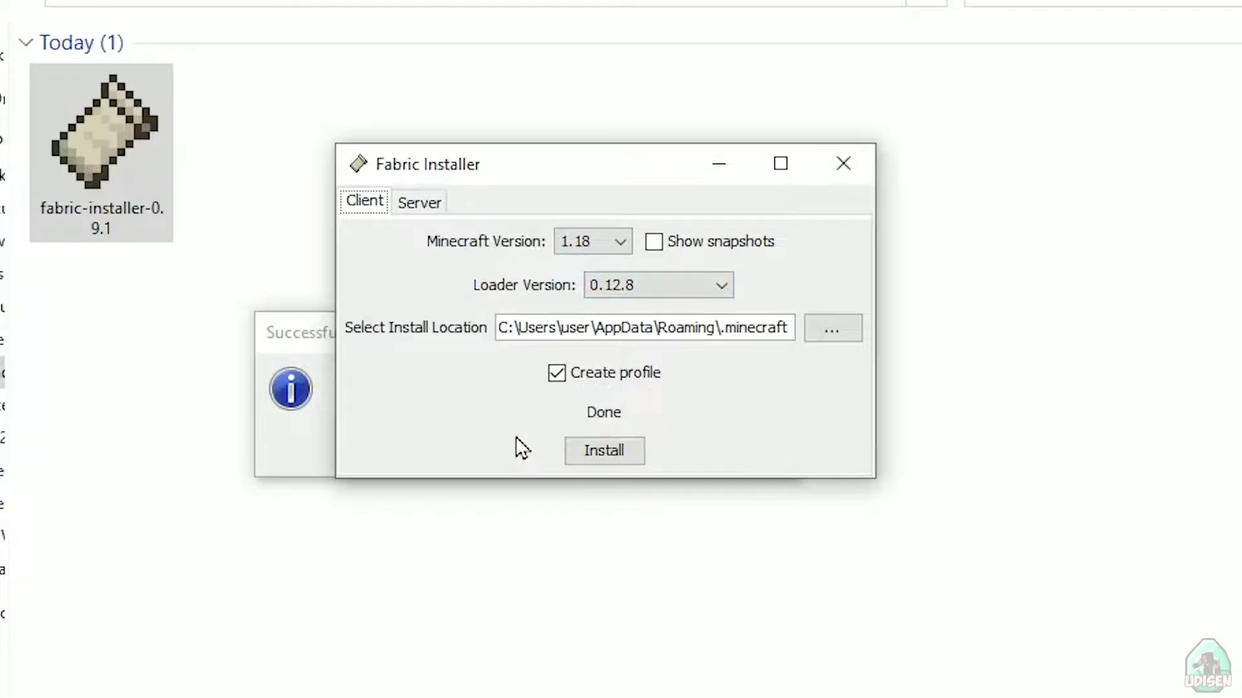
click(852, 173)
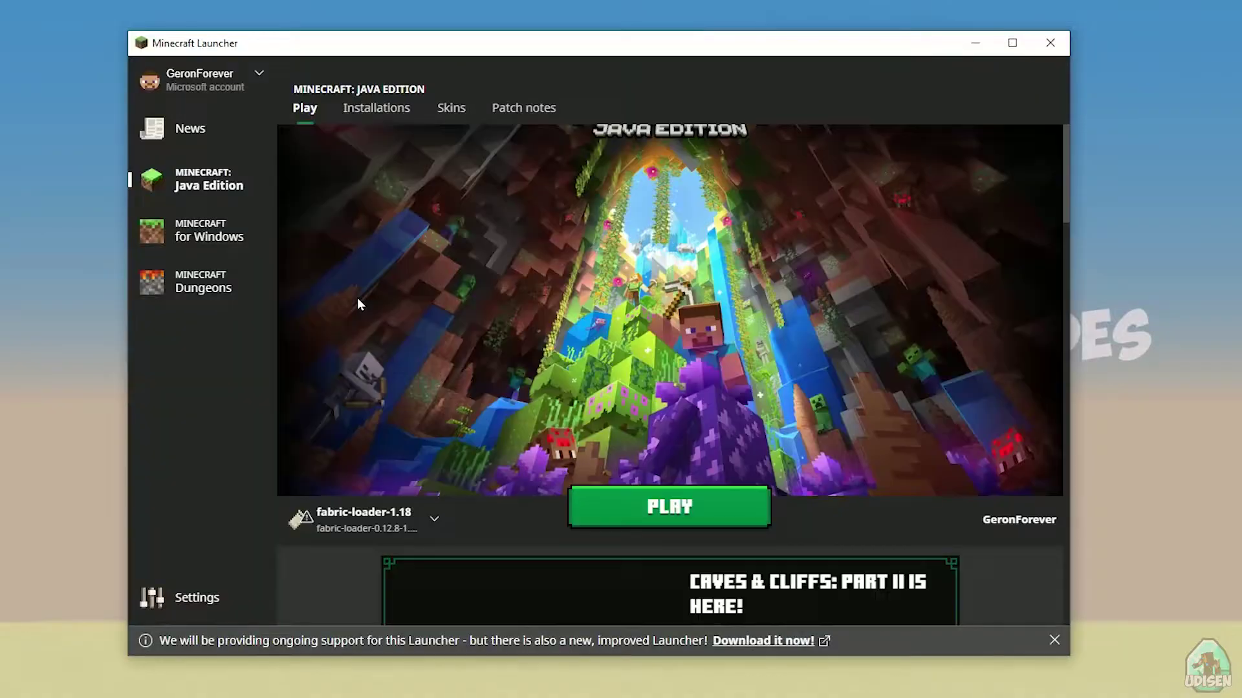
Step: Set the fabric-loader-1.18 installation's resolution to 1280 x 720 and save it
click(377, 110)
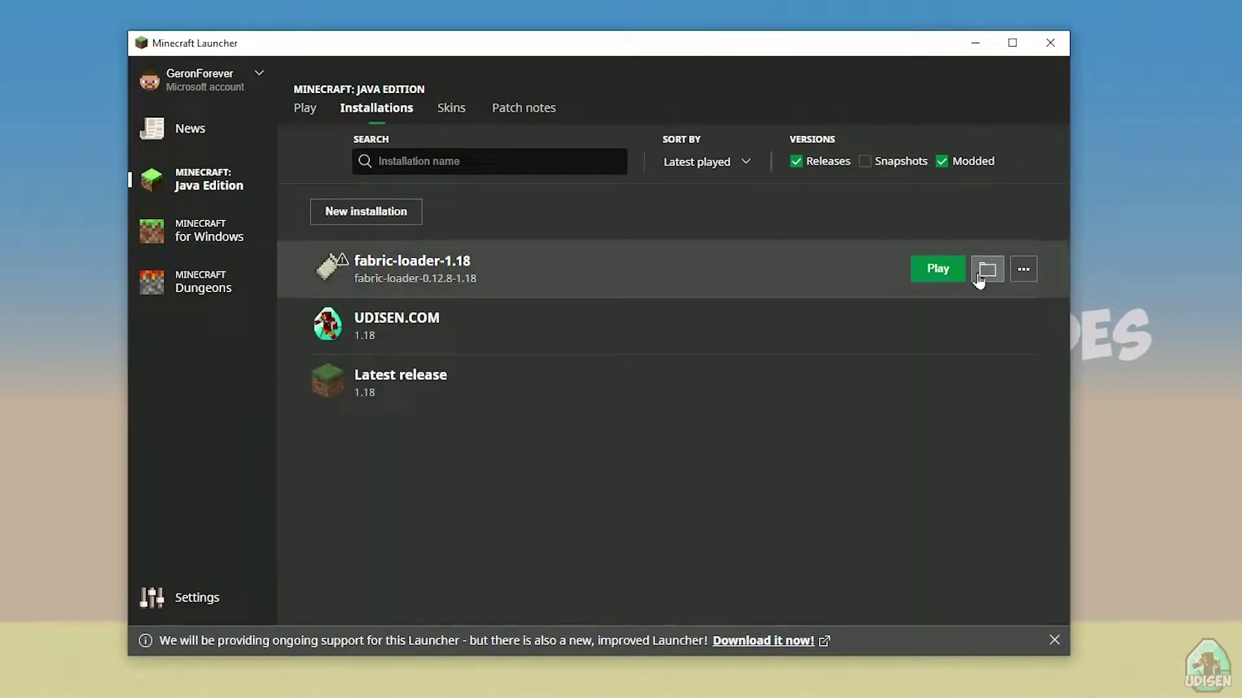
click(679, 274)
click(580, 445)
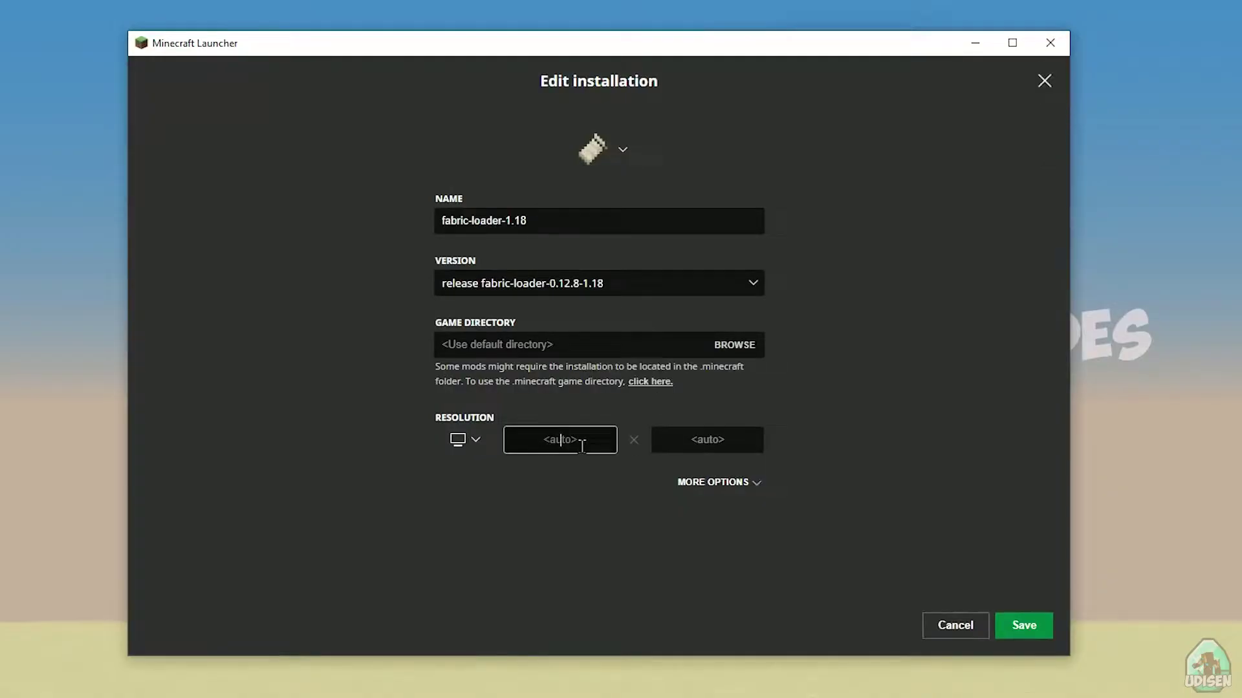
text(1280)
click(710, 440)
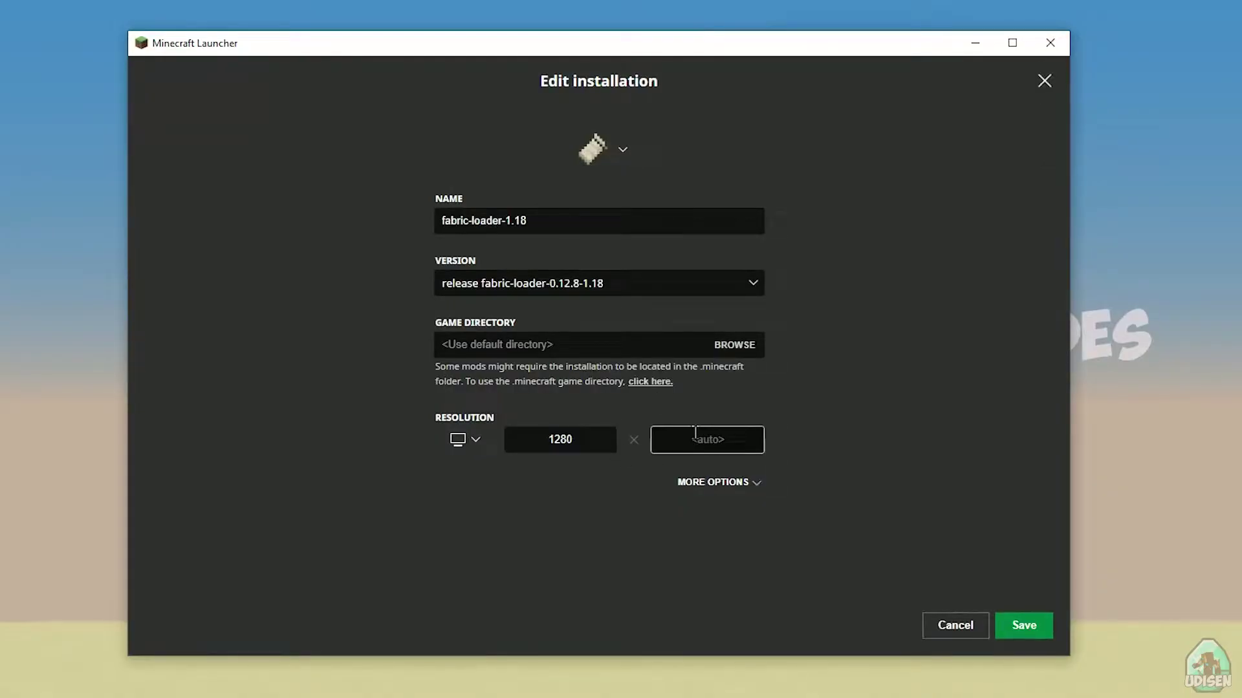
text(720)
click(1022, 625)
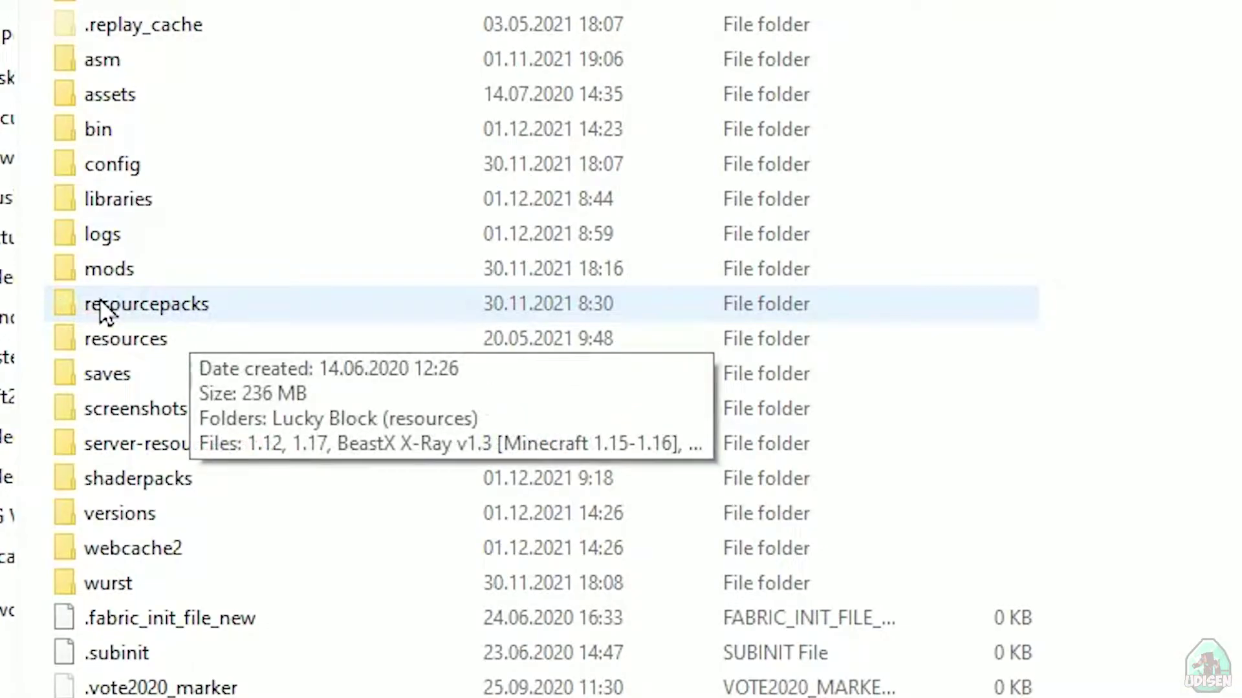
Step: Open the mods folder inside the .minecraft game directory
mouse_move(102, 301)
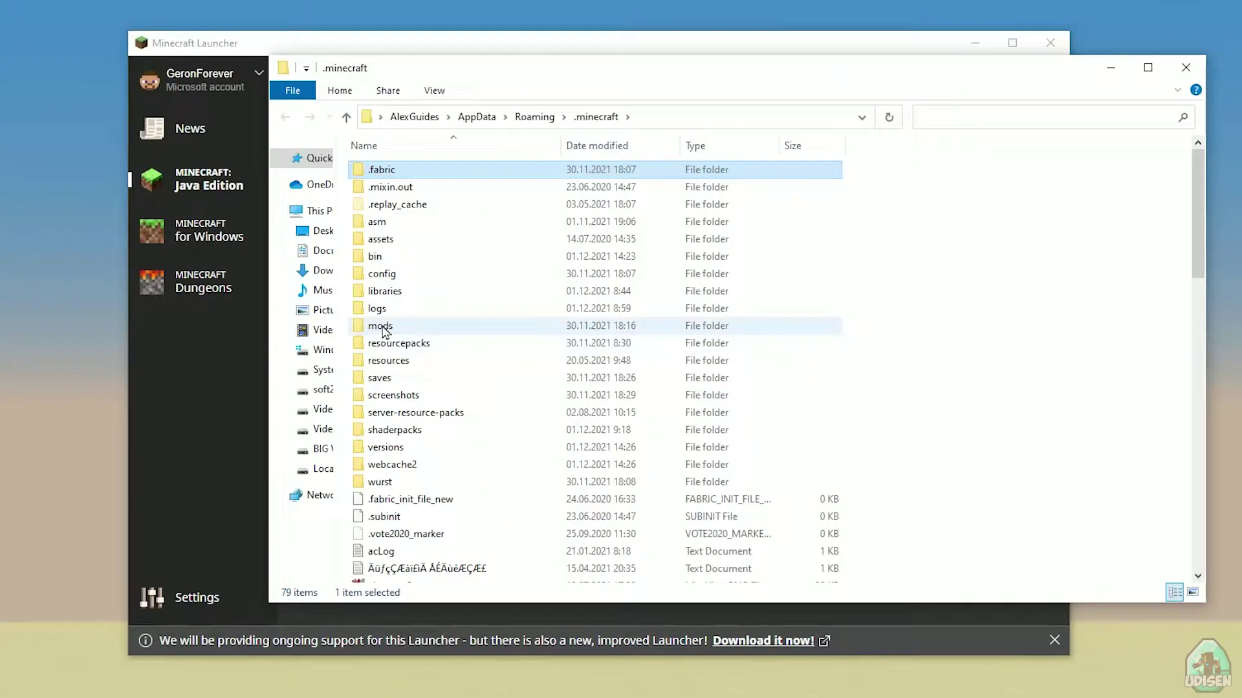
double_click(381, 327)
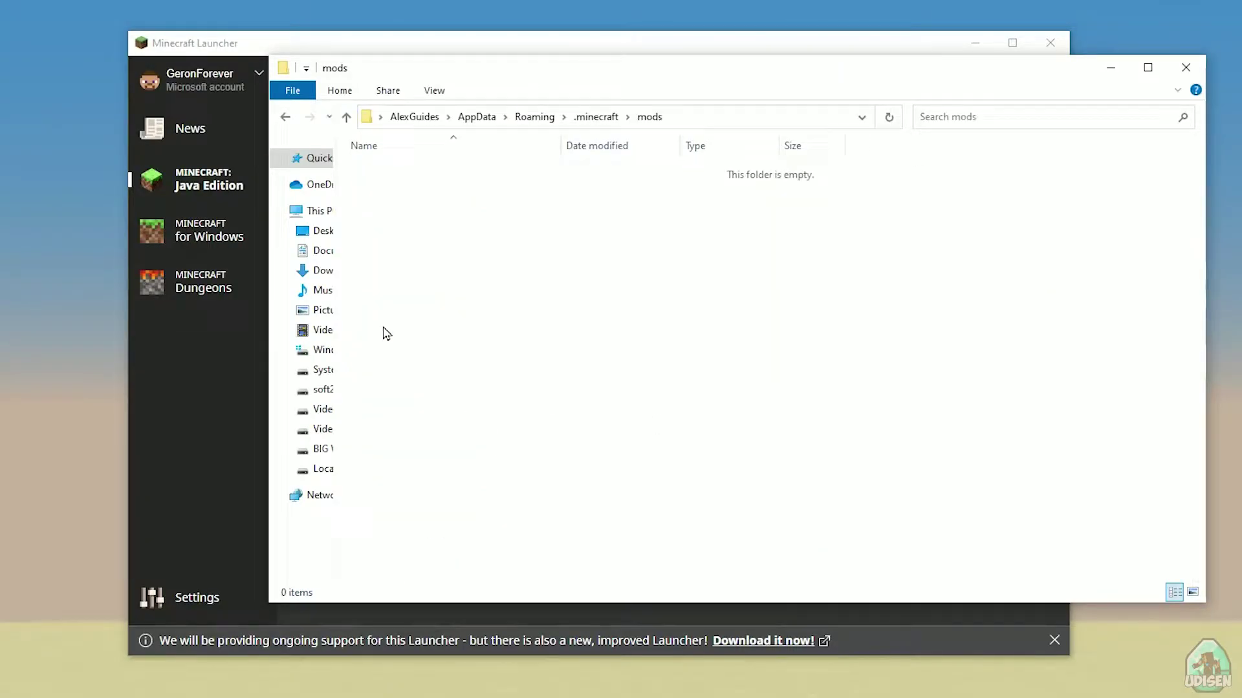
drag(531, 81, 300, 61)
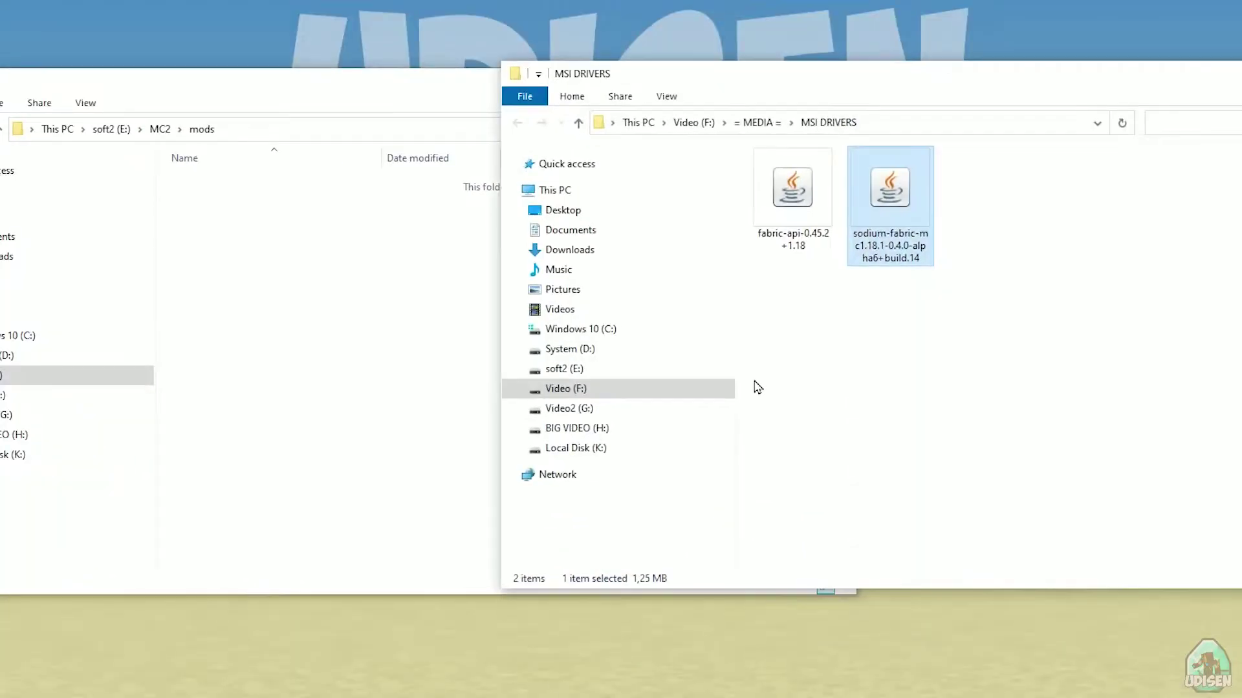
Step: Put fabric-api-0.45.2+1.18 and sodium-fabric-mc1.18.1-0.4.0-alpha6+build.14 from the MSI DRIVERS folder into the MC2 mods folder
click(793, 197)
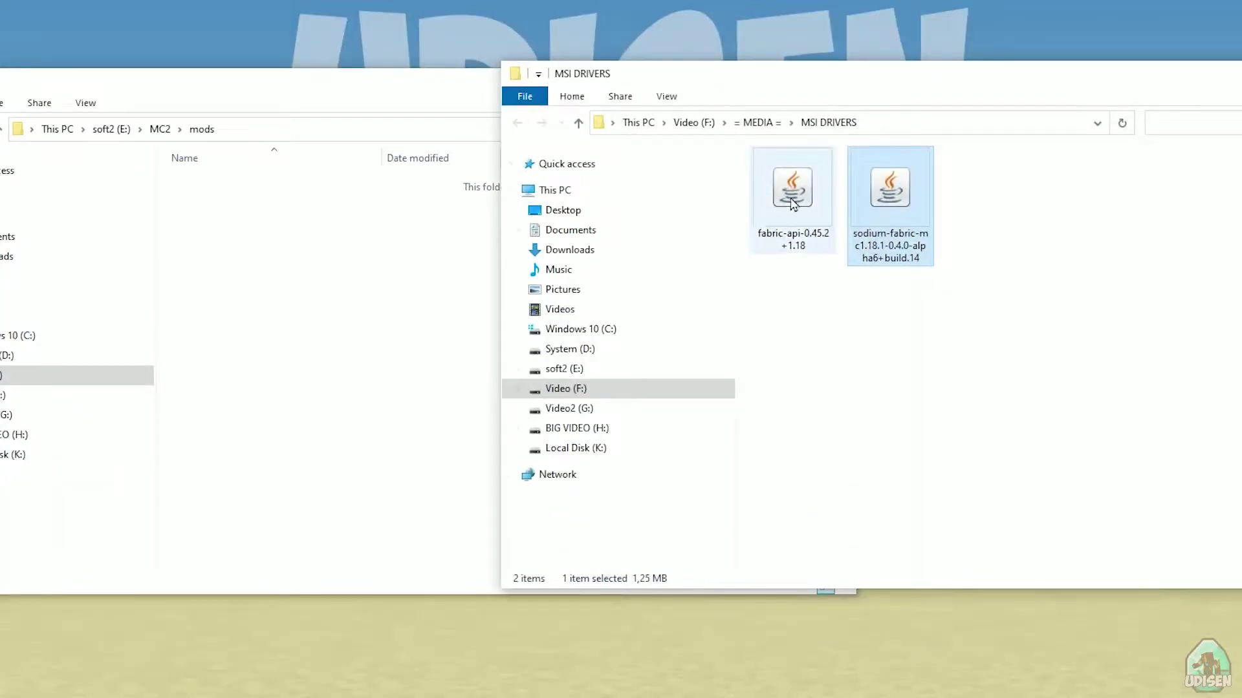
click(896, 206)
click(793, 194)
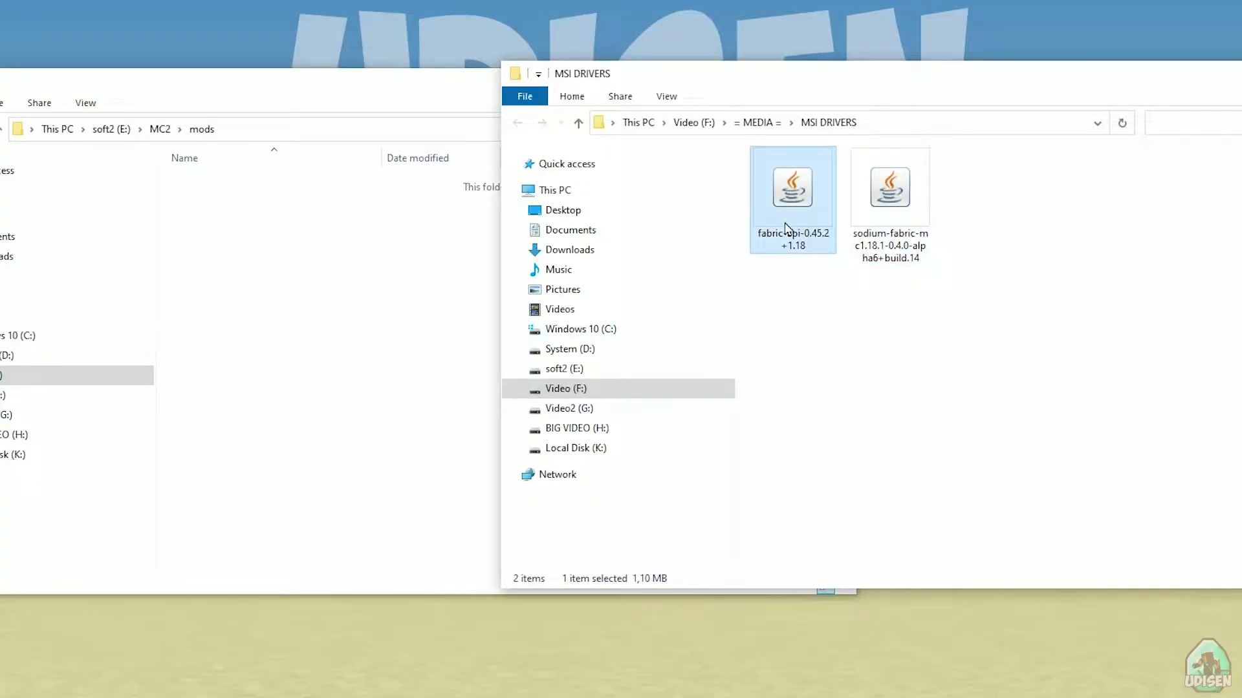
ctrl+click(890, 194)
drag(800, 206, 222, 326)
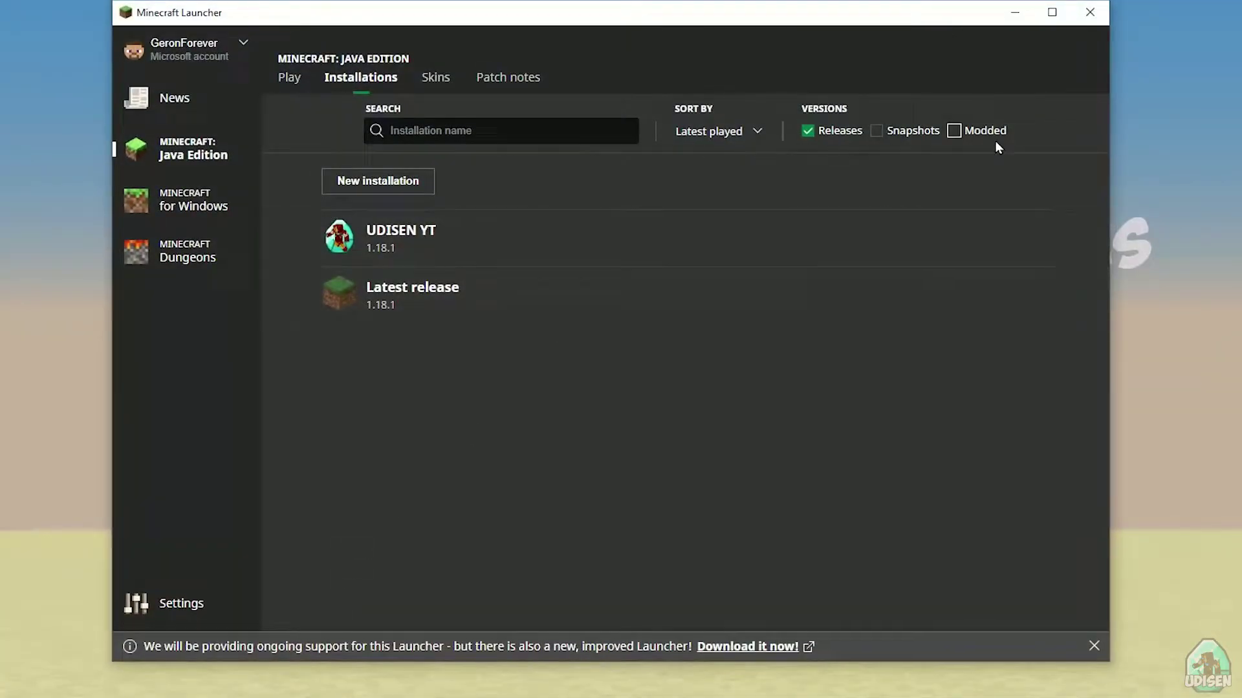
Step: Show modded versions among the launcher's installations and open fabric-loader-1.18.1 for editing
click(954, 131)
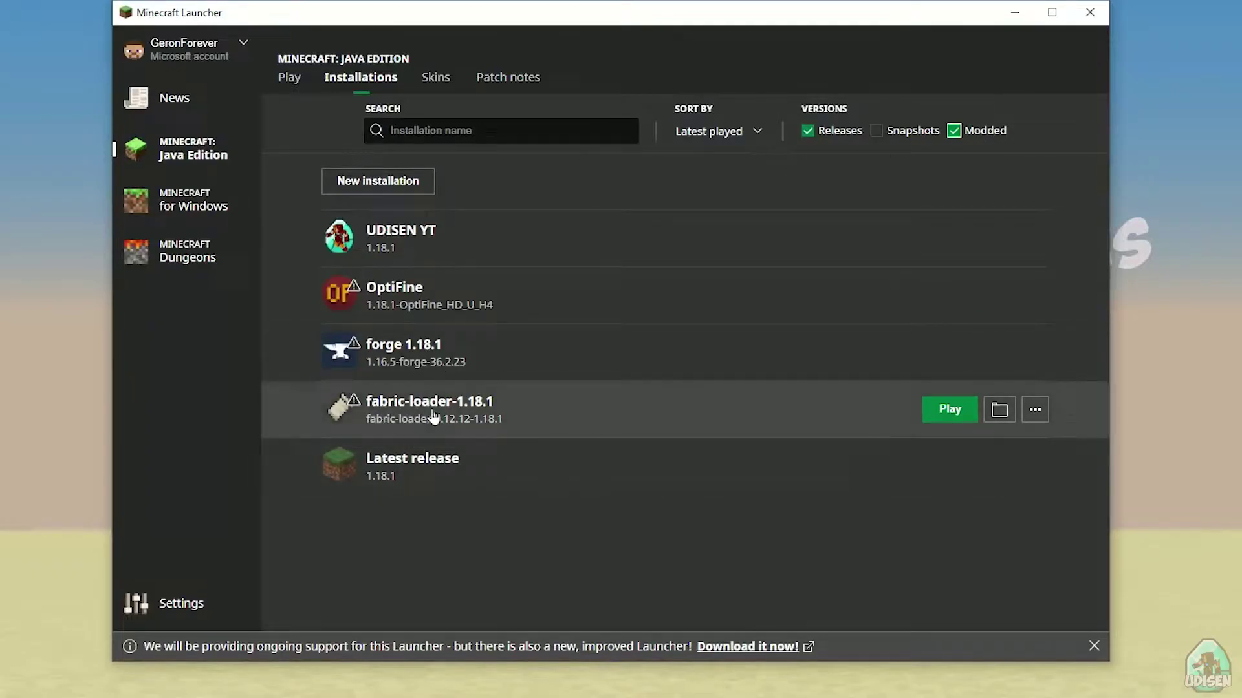
click(499, 412)
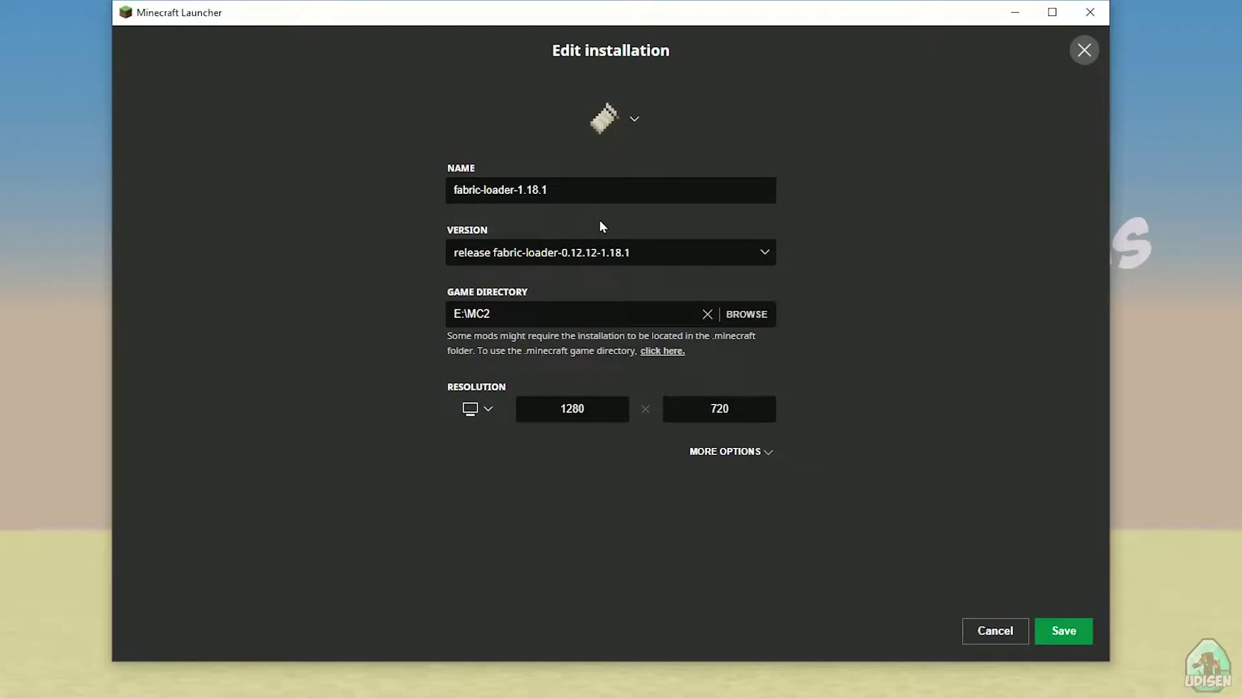
Step: Try fabric-loader-1.18.2 and fabric-loader-1.18.5 as the installation's name, and set it back to fabric-loader-1.18.1
click(581, 199)
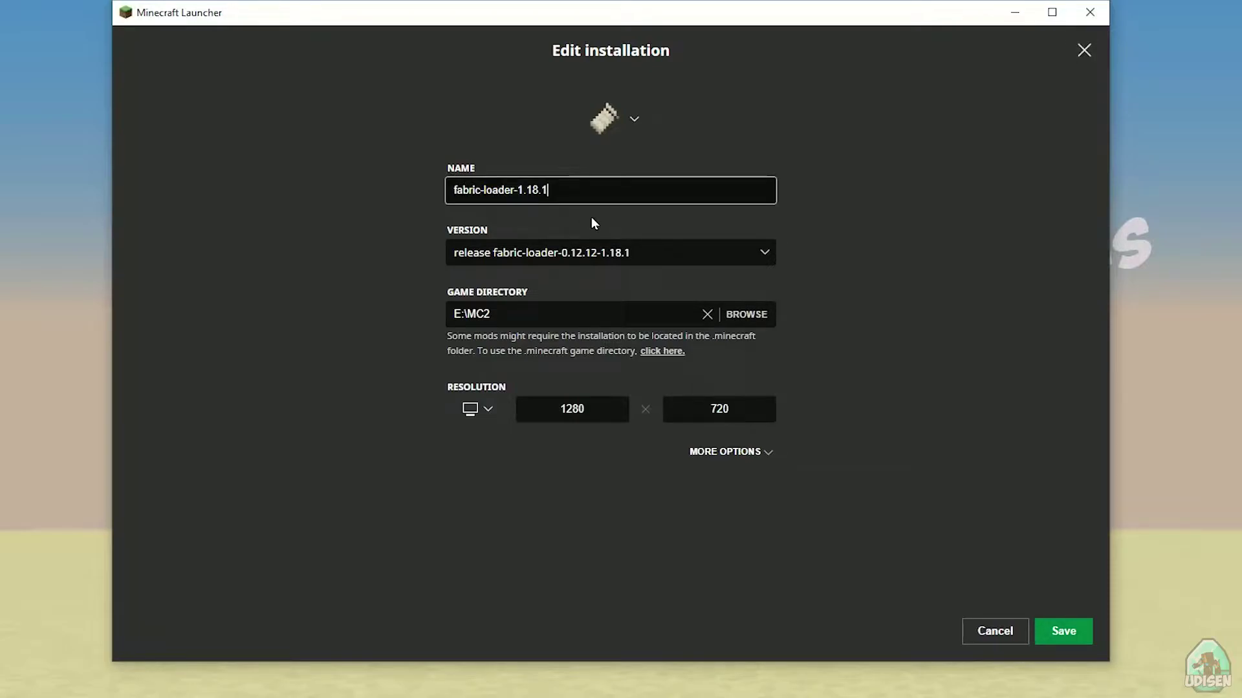
key(BackSpace)
text(2)
click(593, 216)
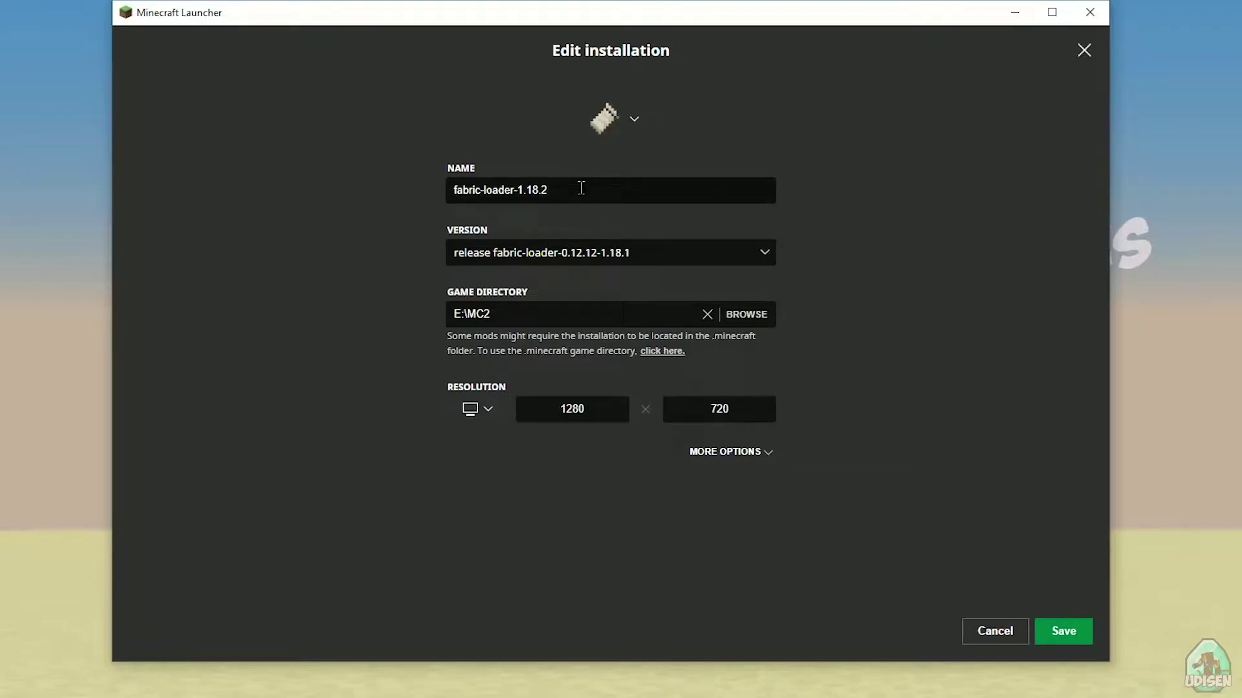
click(580, 188)
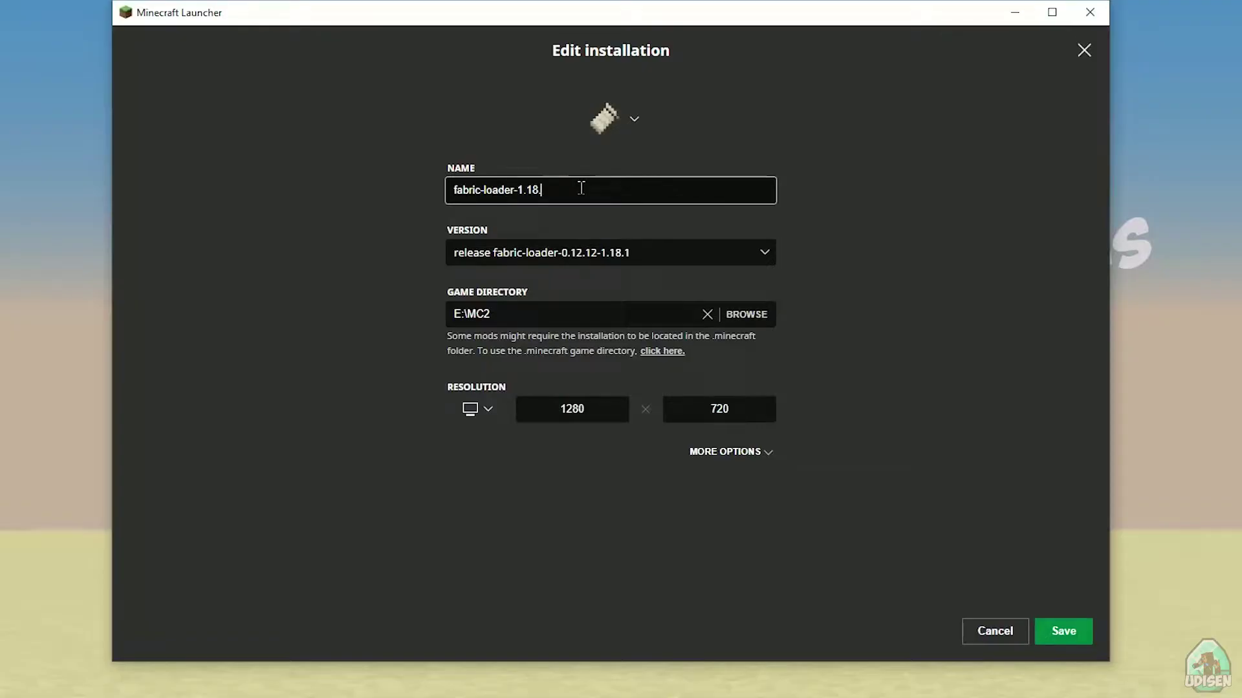
click(581, 217)
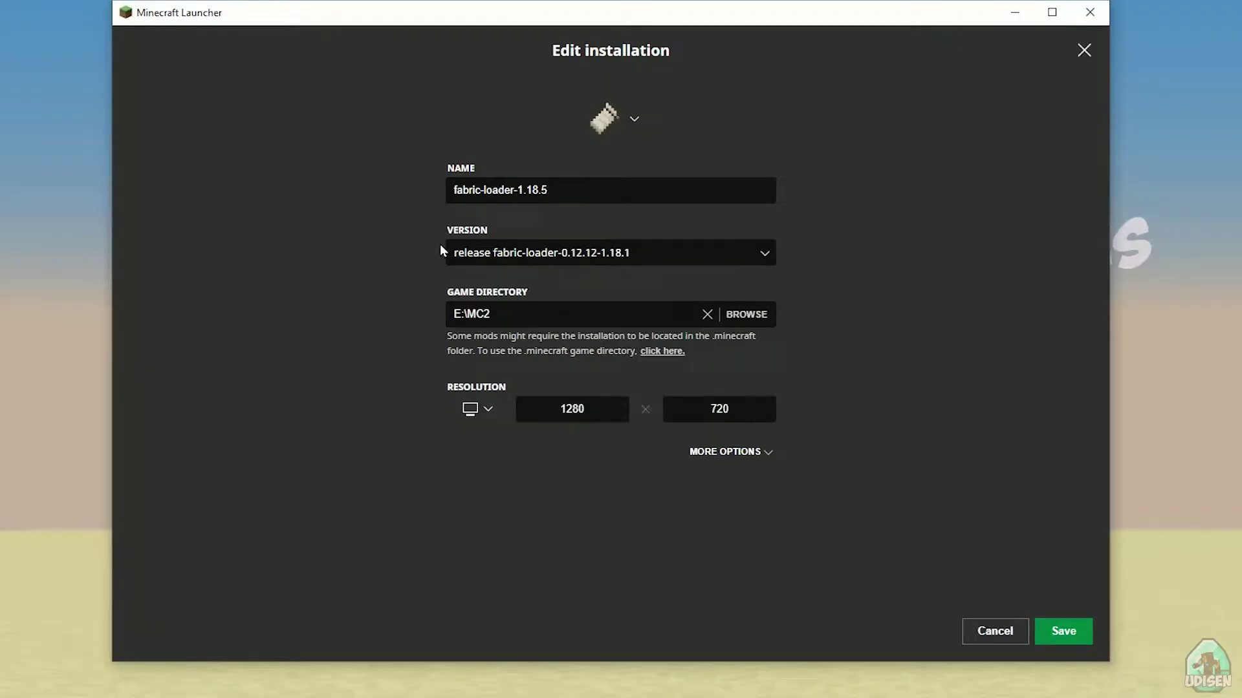
click(591, 185)
key(BackSpace)
text(1)
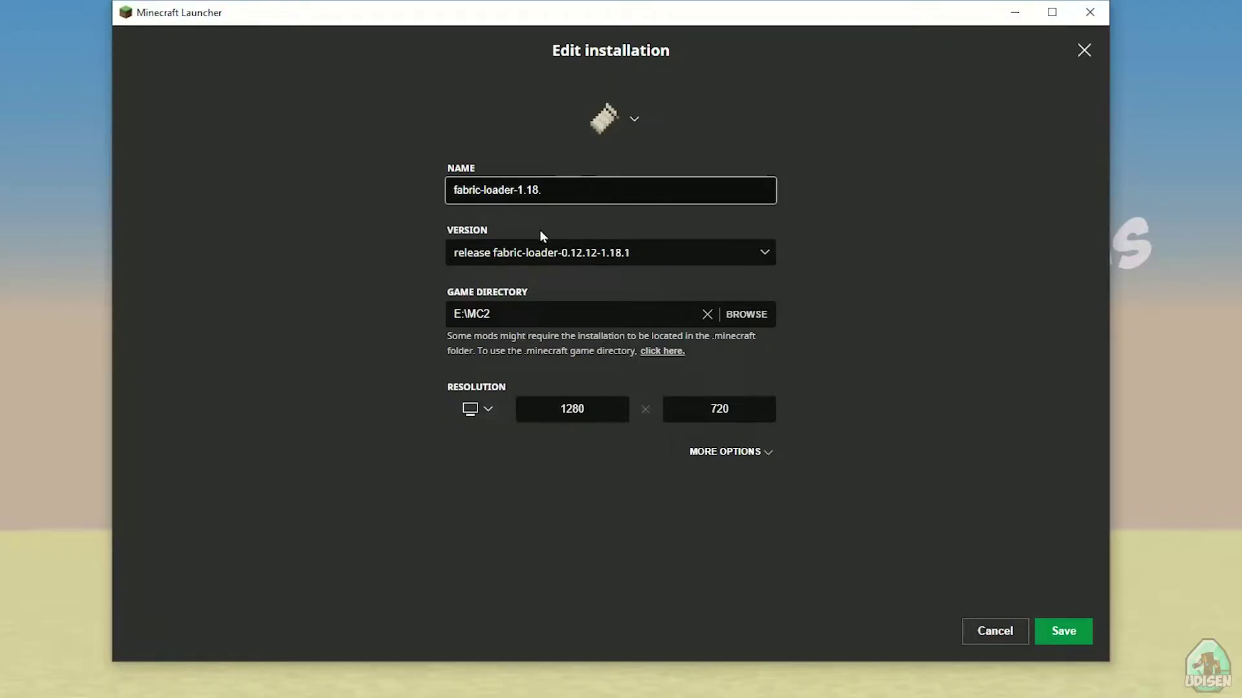
click(534, 232)
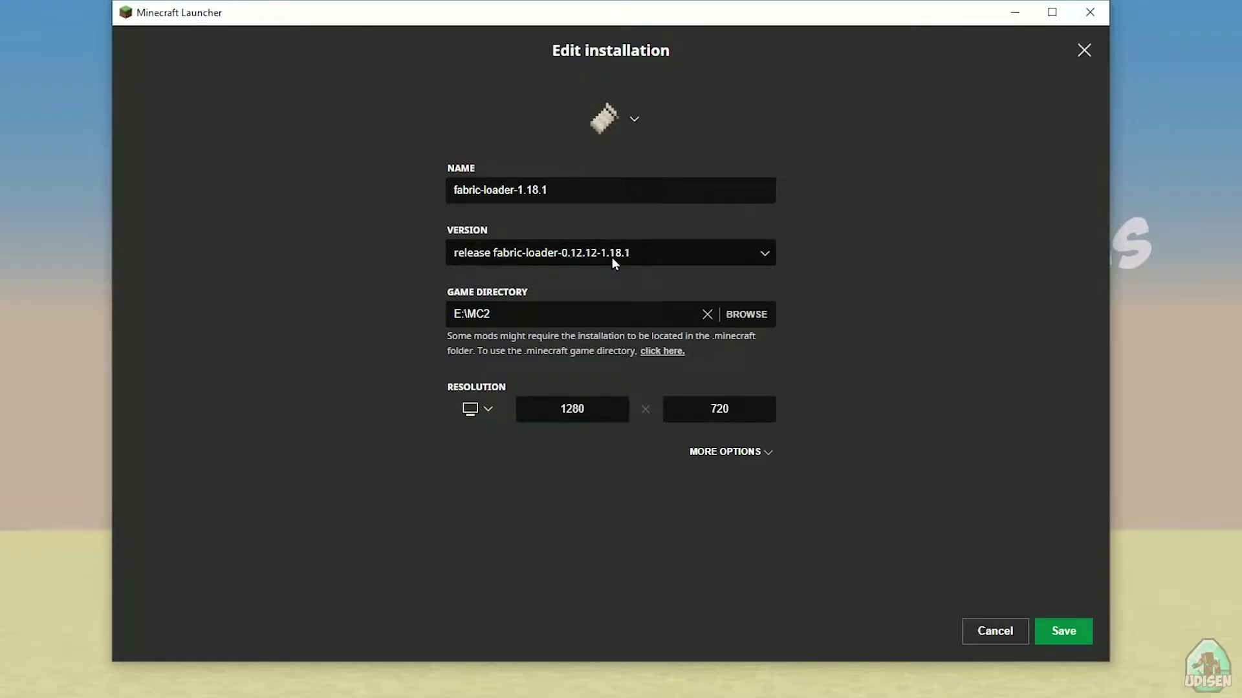
Step: Save the fabric-loader-1.18.1 installation and launch the game with it
click(1064, 632)
click(963, 411)
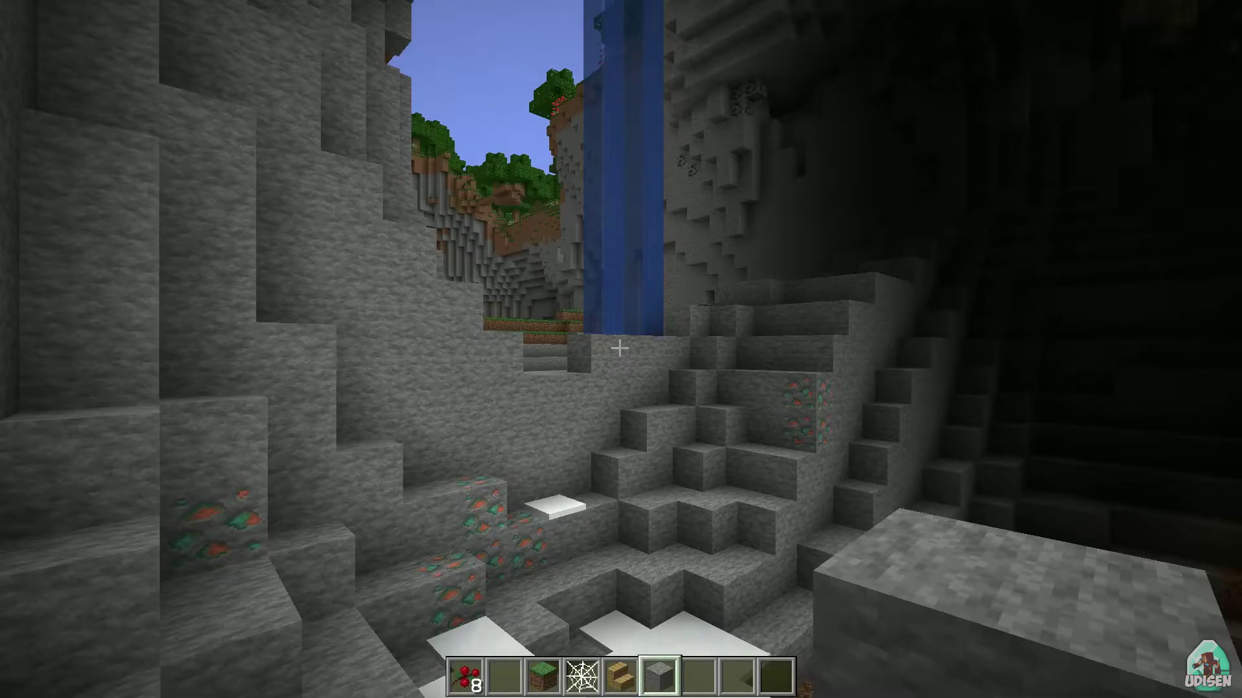
Step: Check the in-game debug overlay for the Fabric loader and Sodium renderer versions, and look around the cave
key(F3)
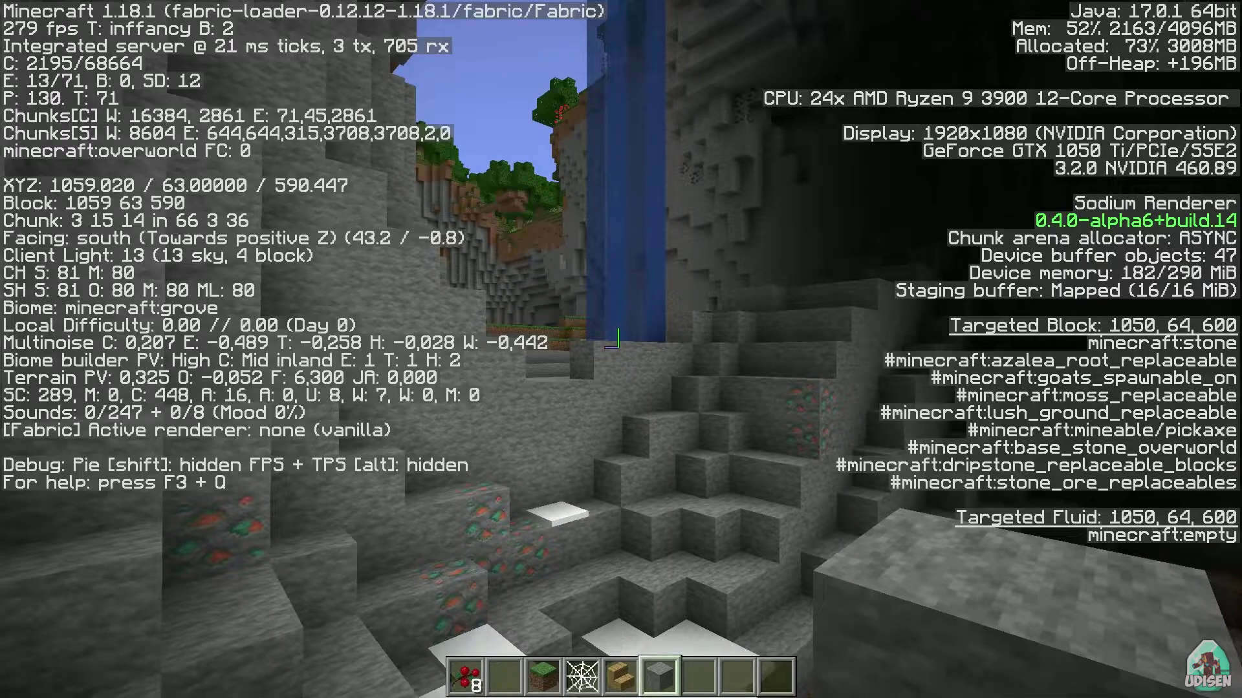
key(F3)
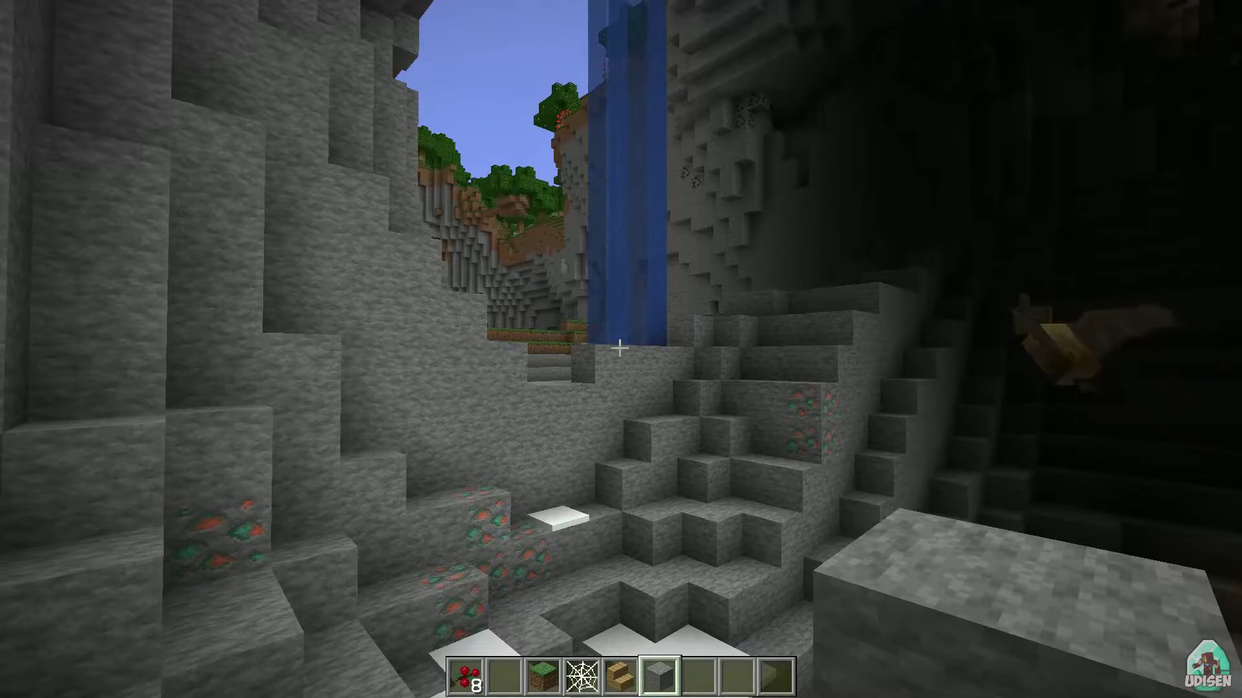
key(w)
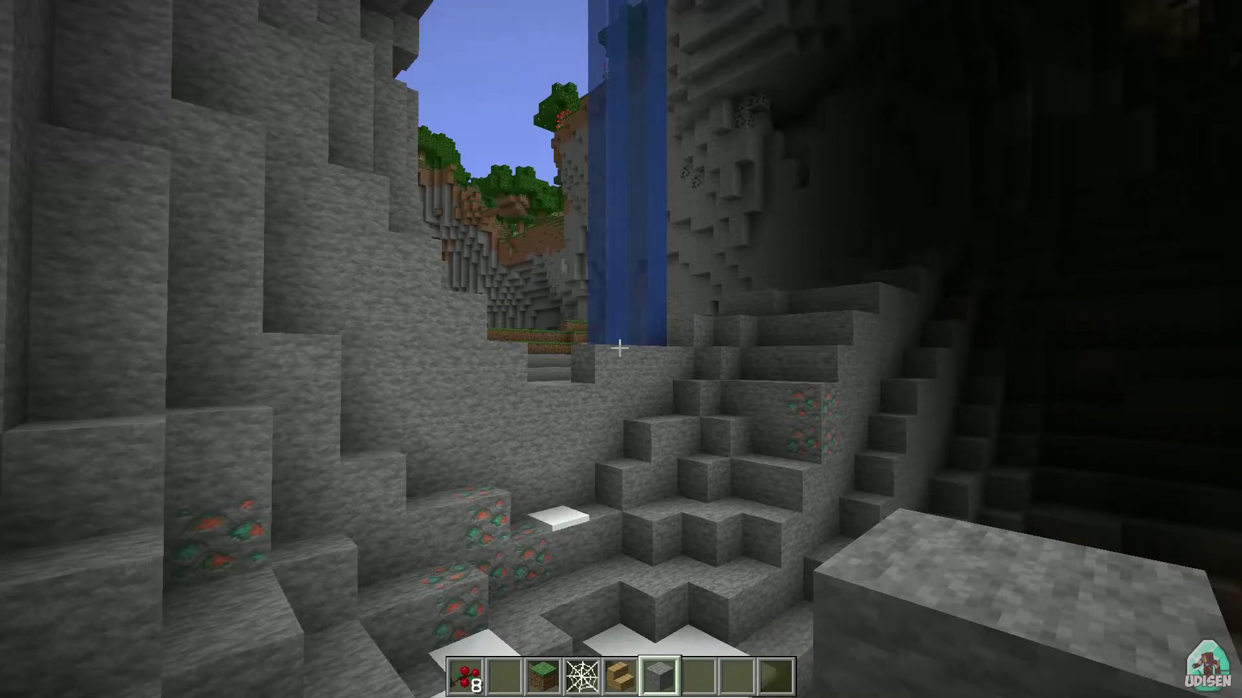
key(w)
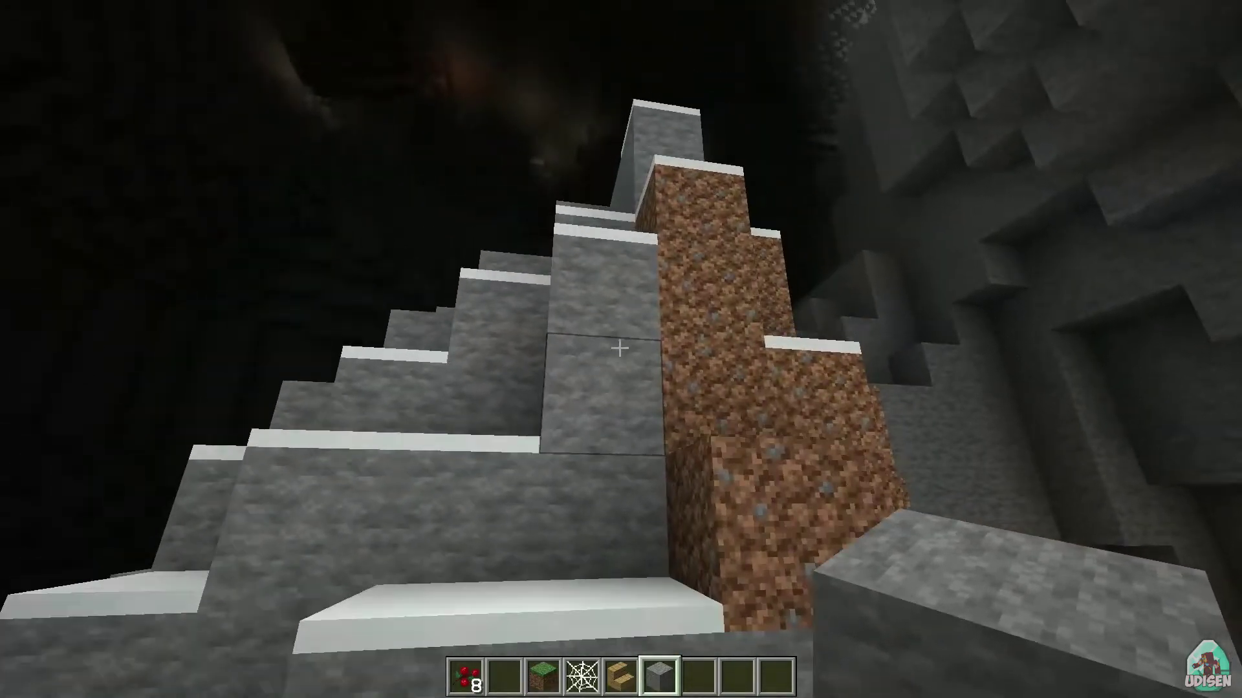
key(w)
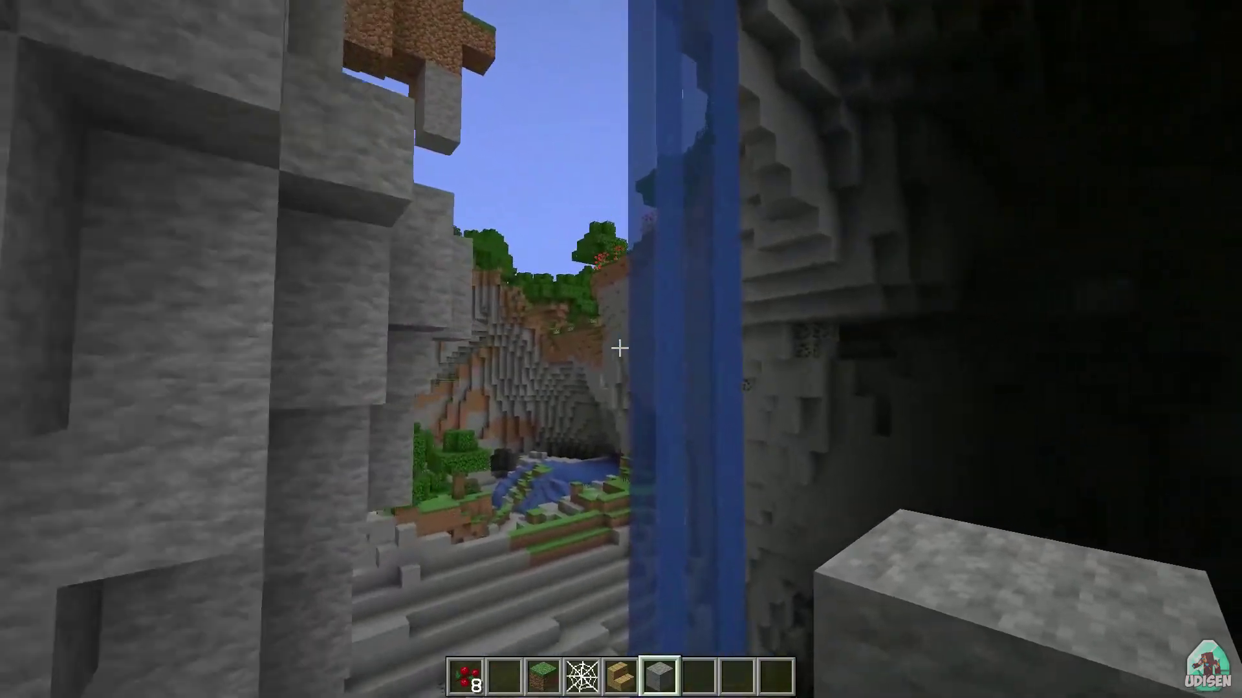
Step: Fly over the forest and snowy mountains with the debug overlay shown to examine the frame rate with Sodium
key(w)
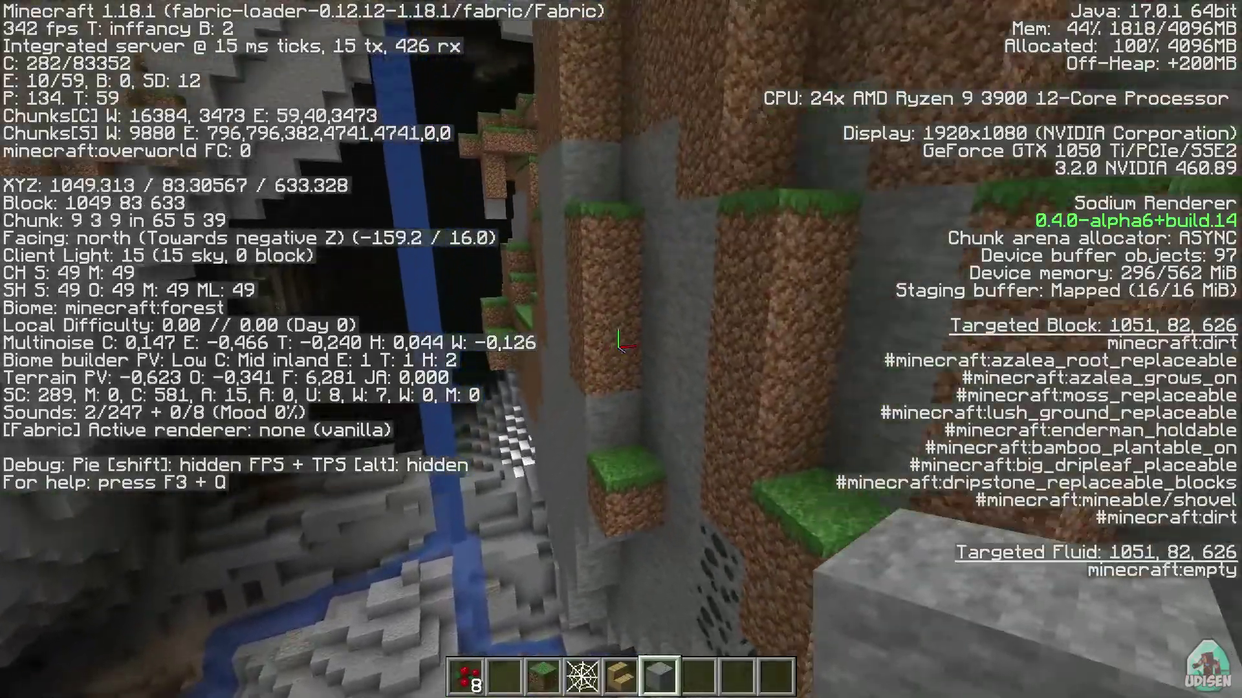
key(space)
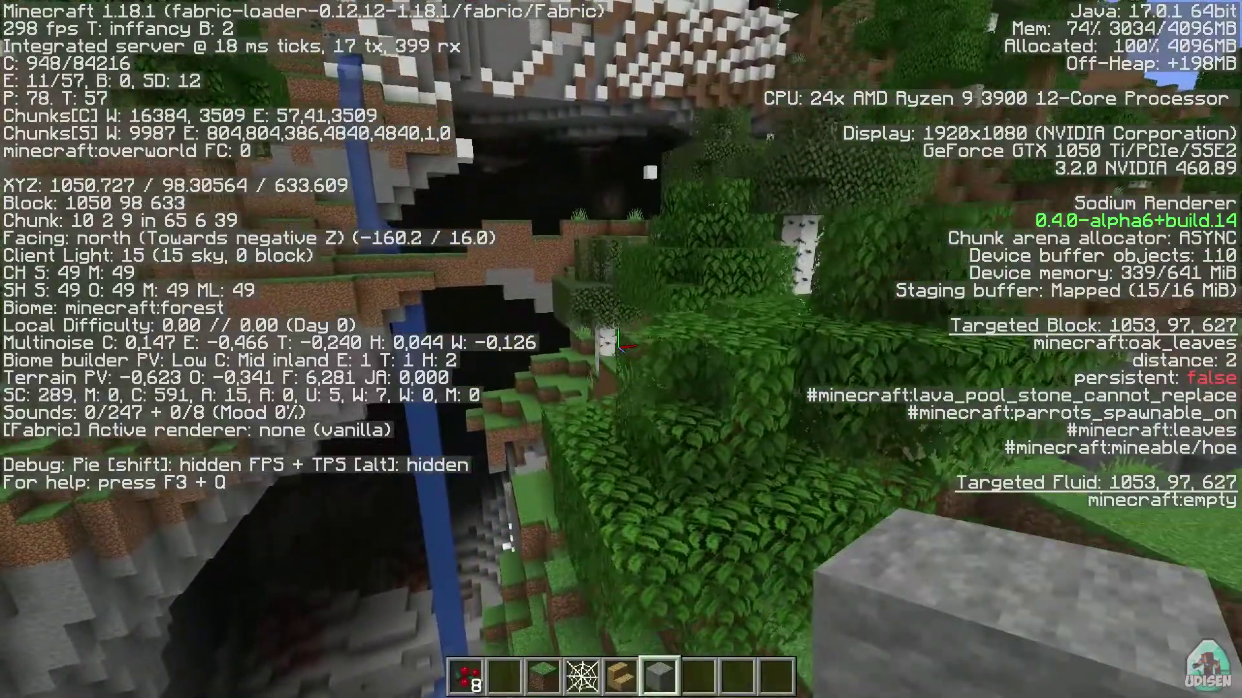
key(space)
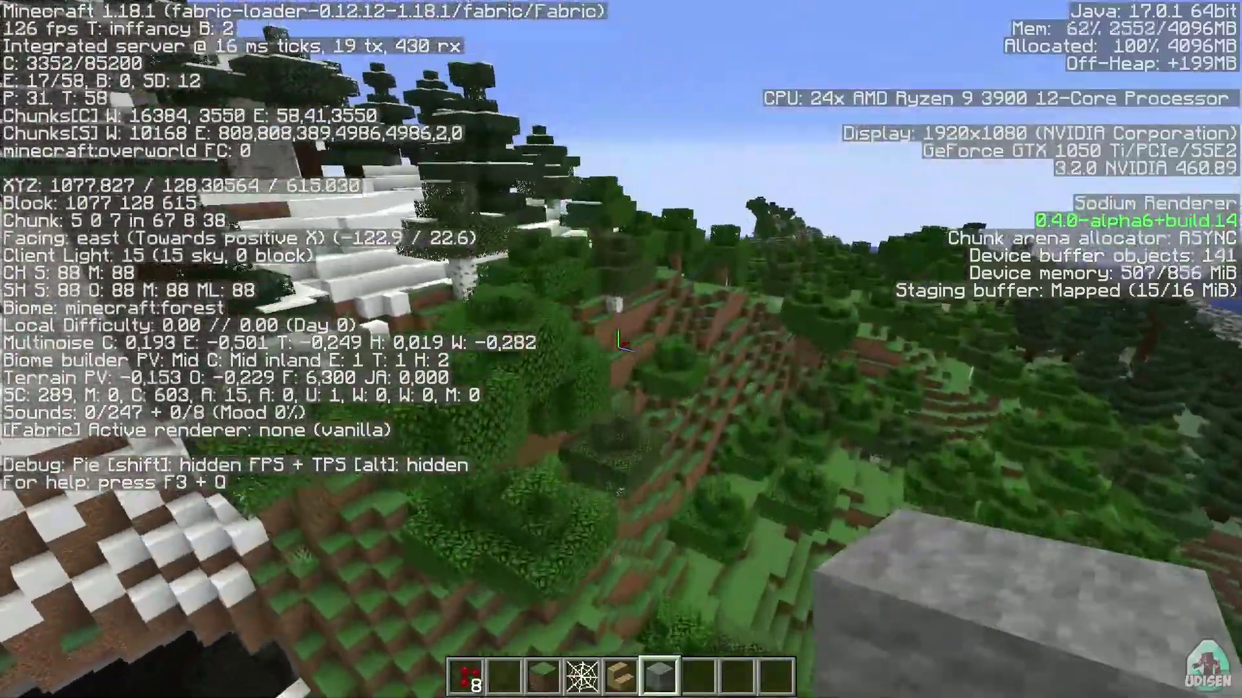
key(w)
scroll(621, 349, up, 1)
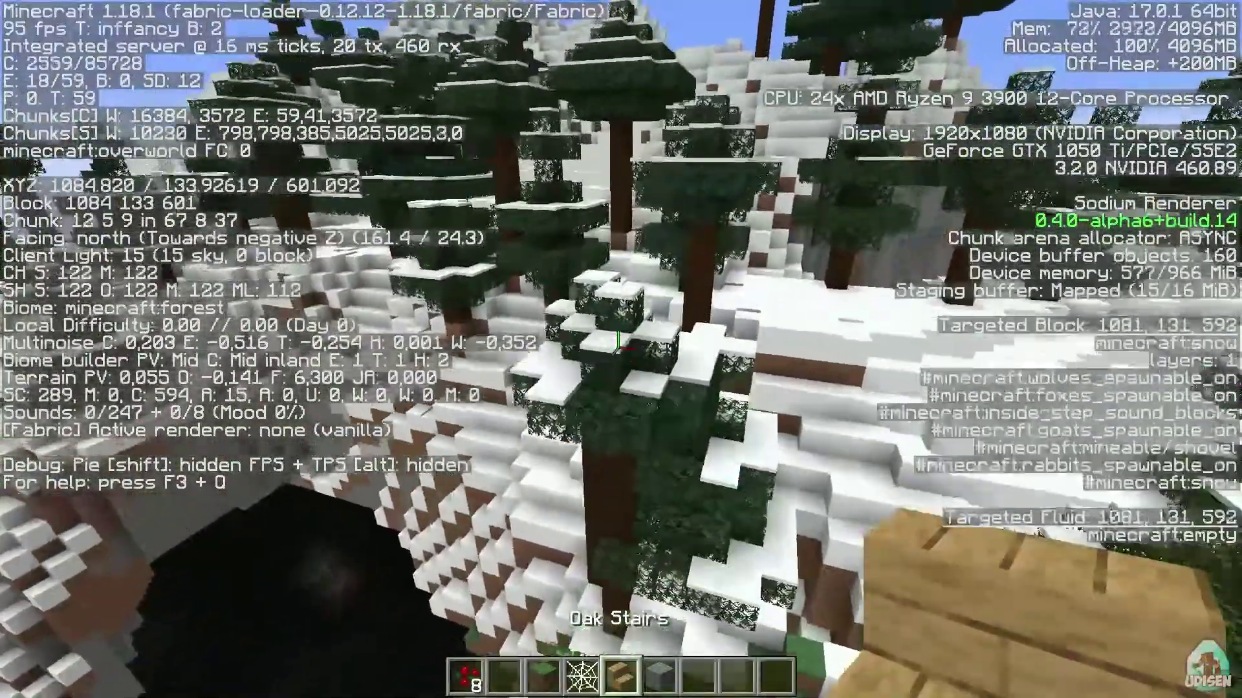
scroll(621, 349, down, 1)
key(w)
key(space)
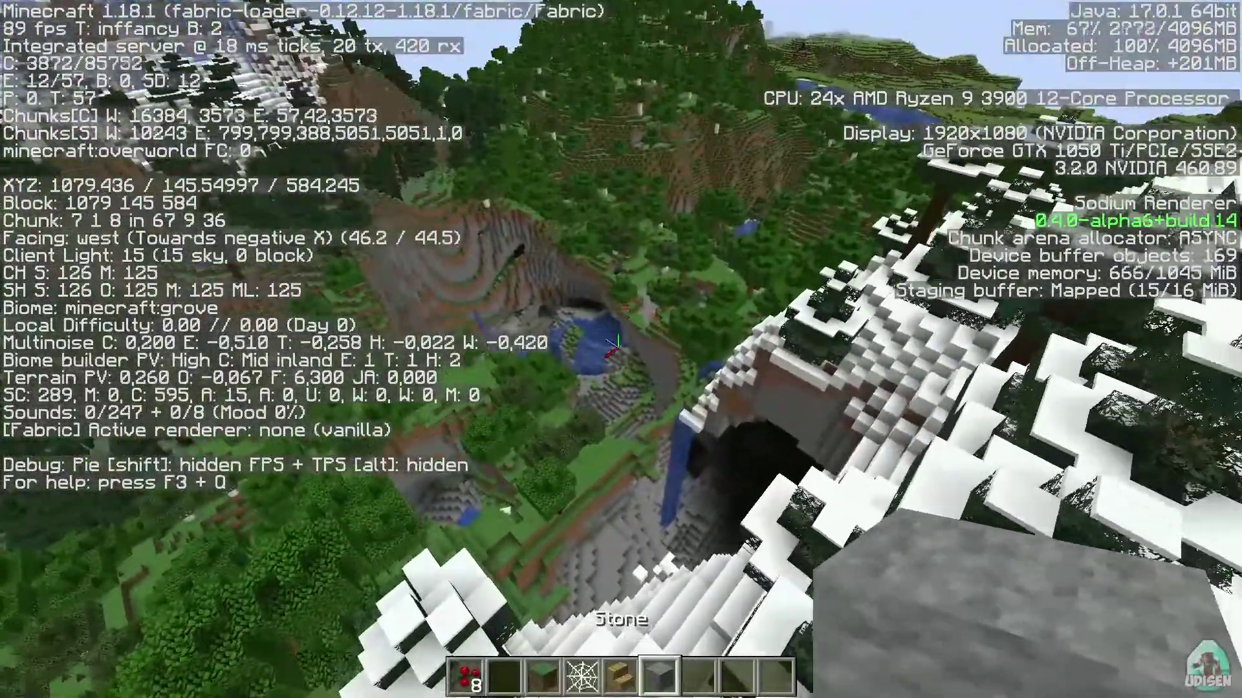
key(w)
key(space)
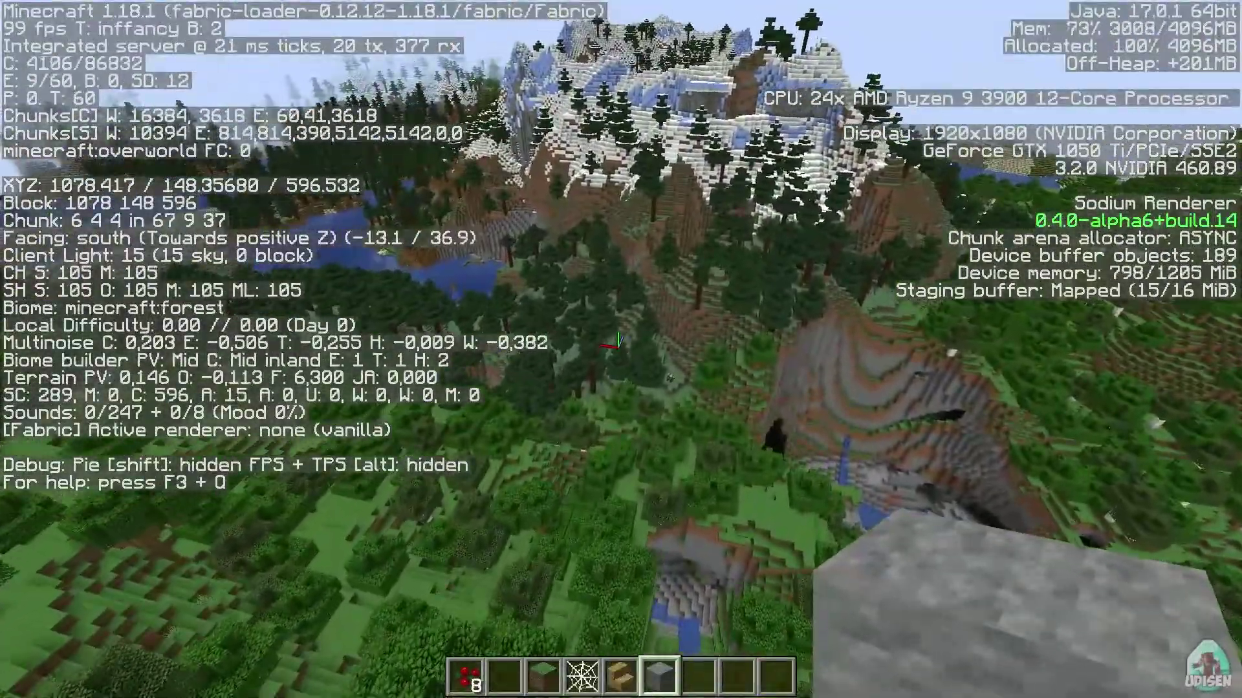
key(w)
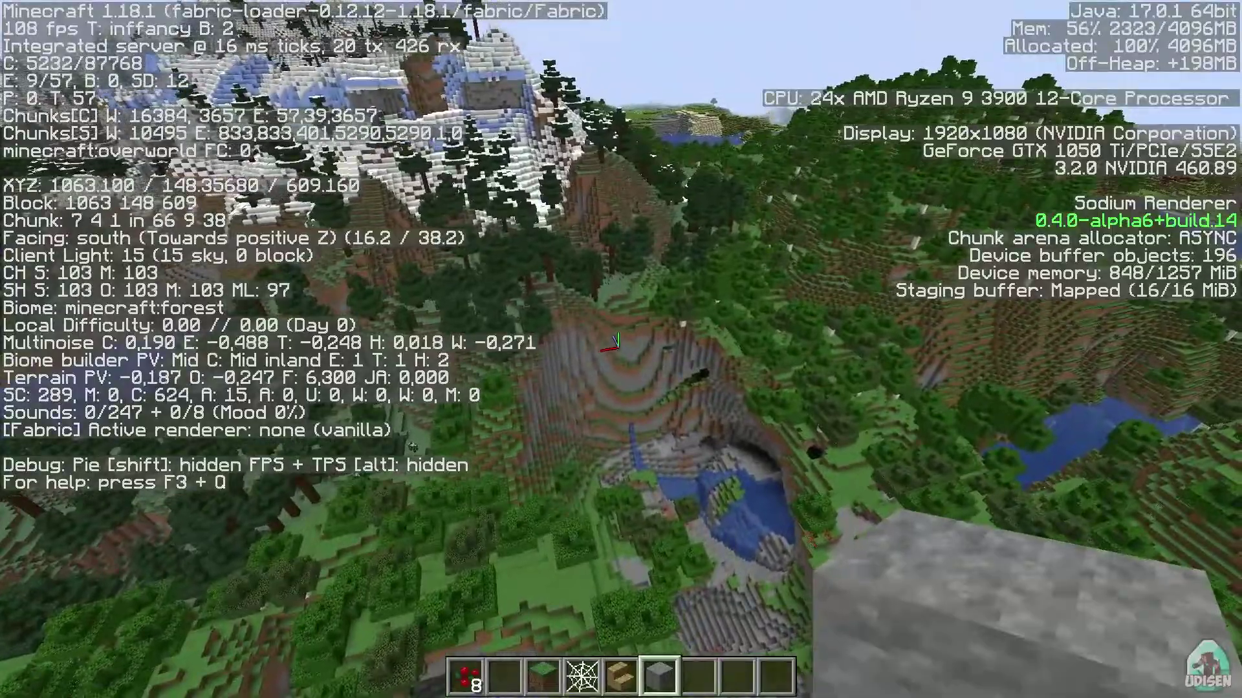
key(d)
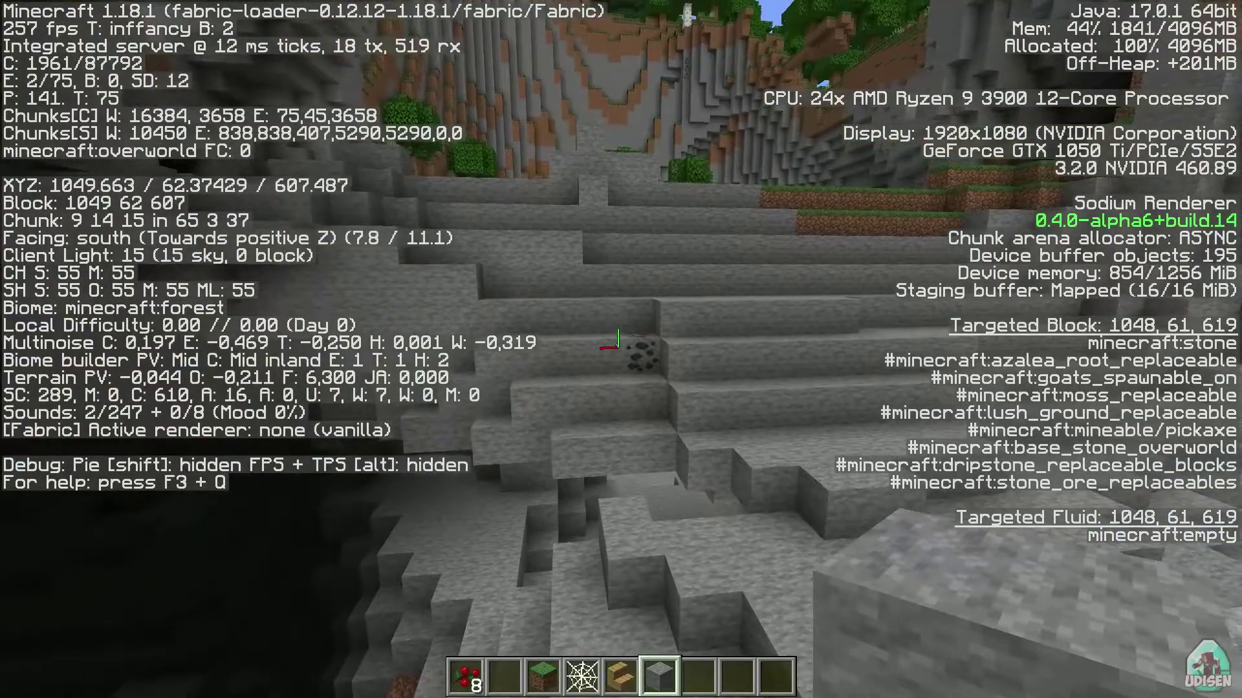
key(w)
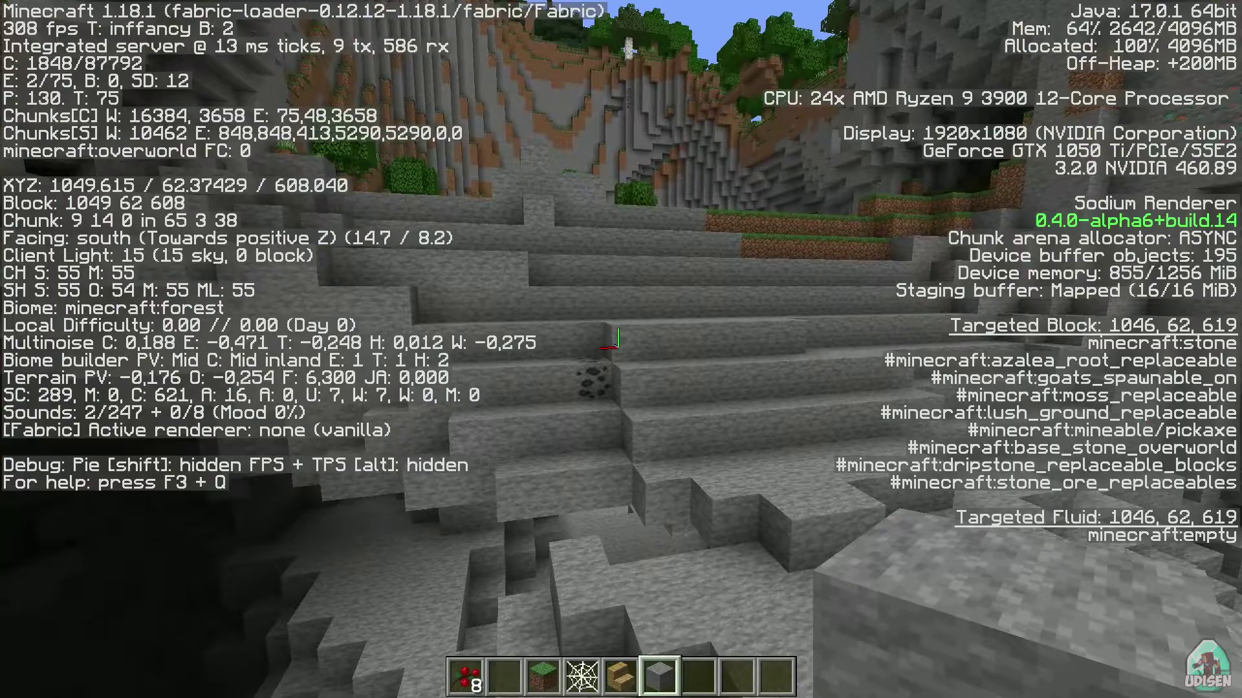
Step: Set the max framerate to 60 fps in the video settings, apply it and return to the game
key(Escape)
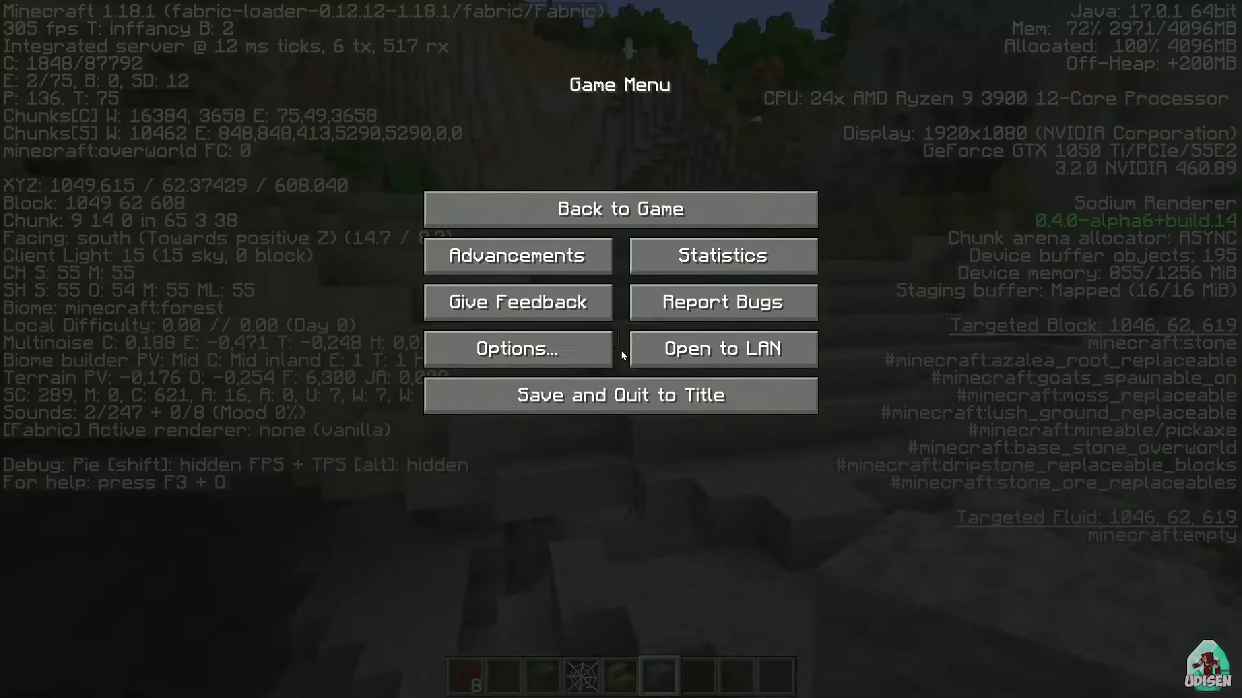
click(556, 211)
key(Escape)
click(601, 347)
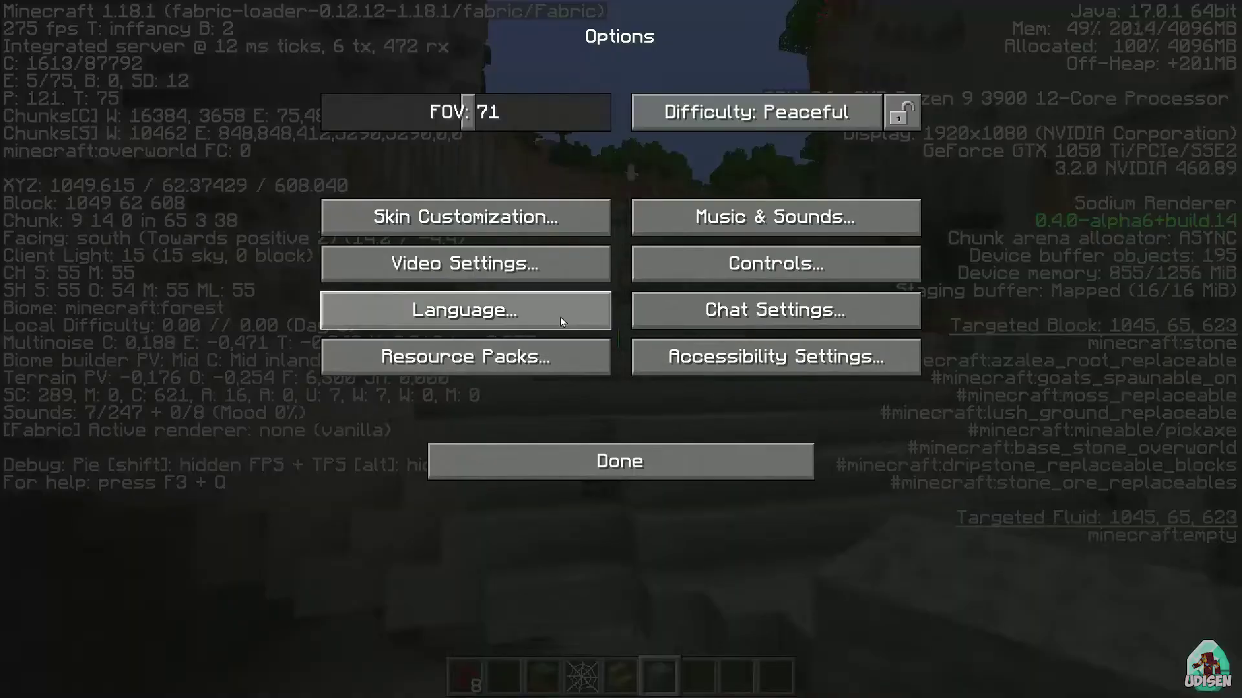
click(505, 274)
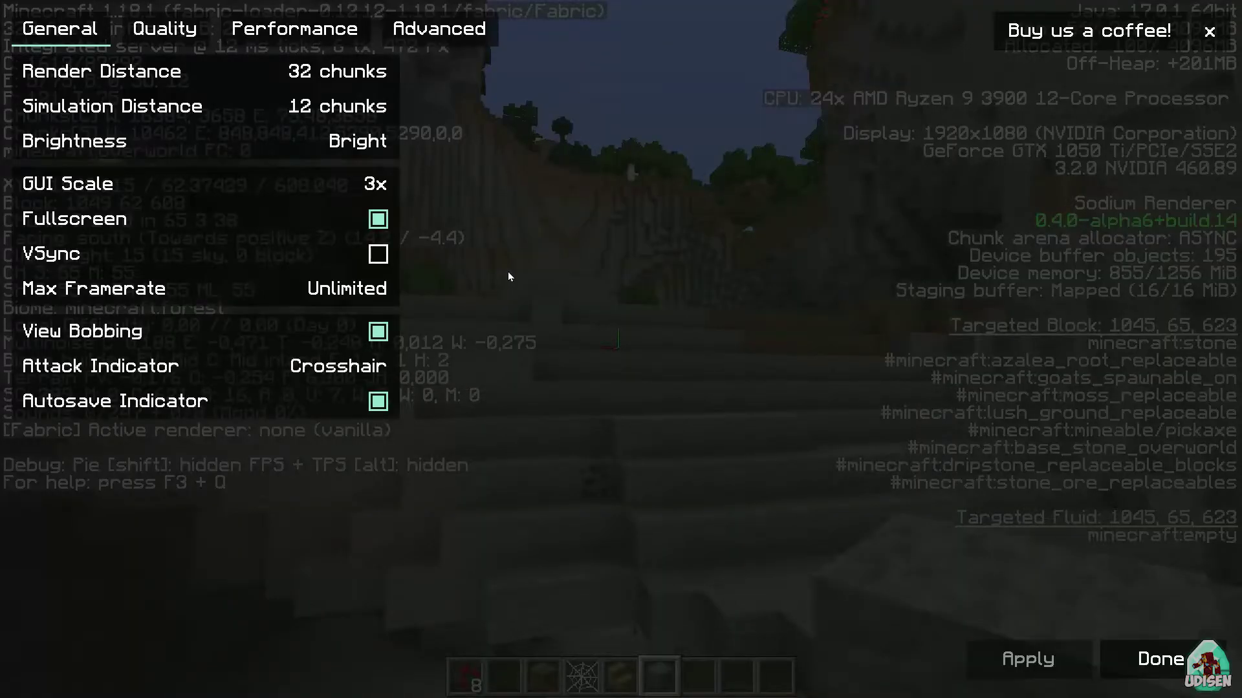
key(Escape)
click(508, 269)
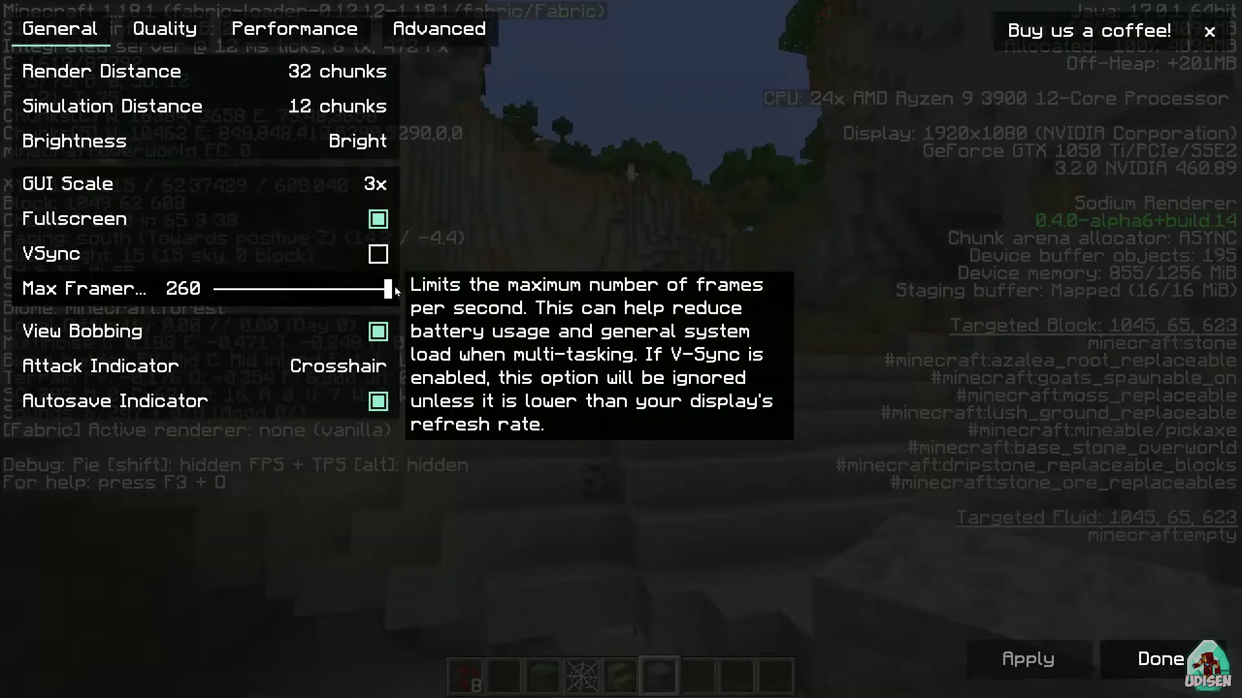
mouse_move(393, 289)
mouse_down()
mouse_move(240, 294)
mouse_move(252, 294)
mouse_up()
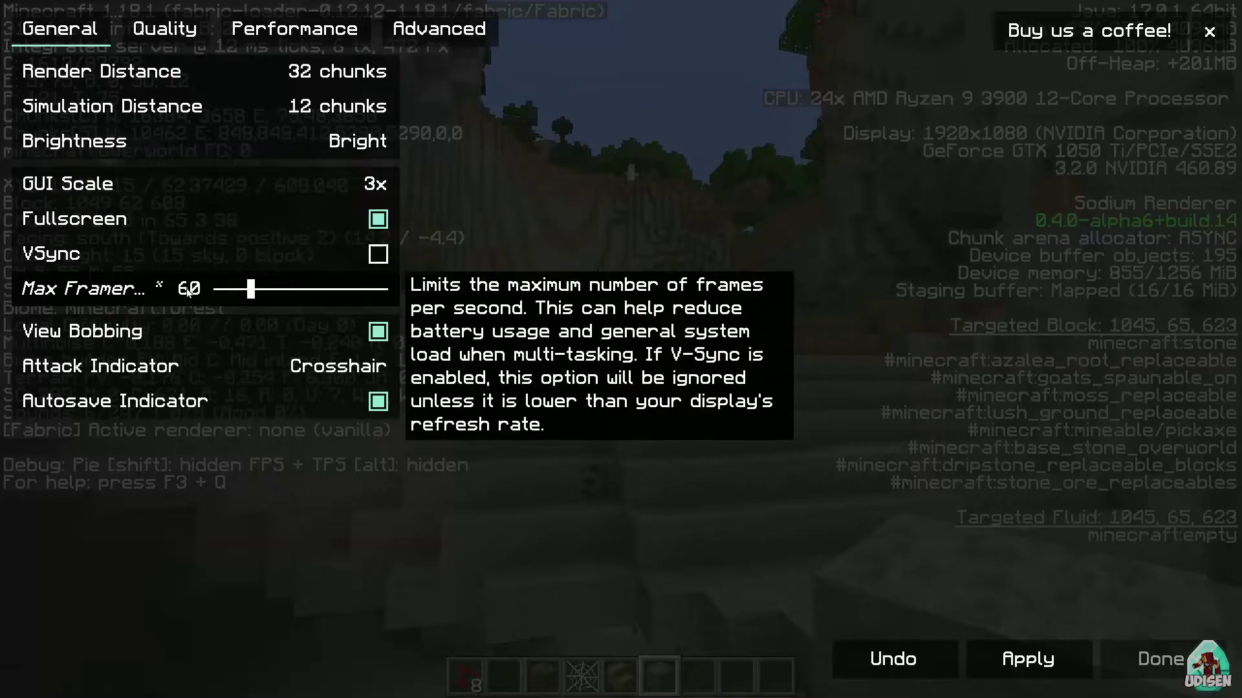
mouse_move(252, 292)
mouse_down()
mouse_move(425, 292)
mouse_move(250, 295)
mouse_up()
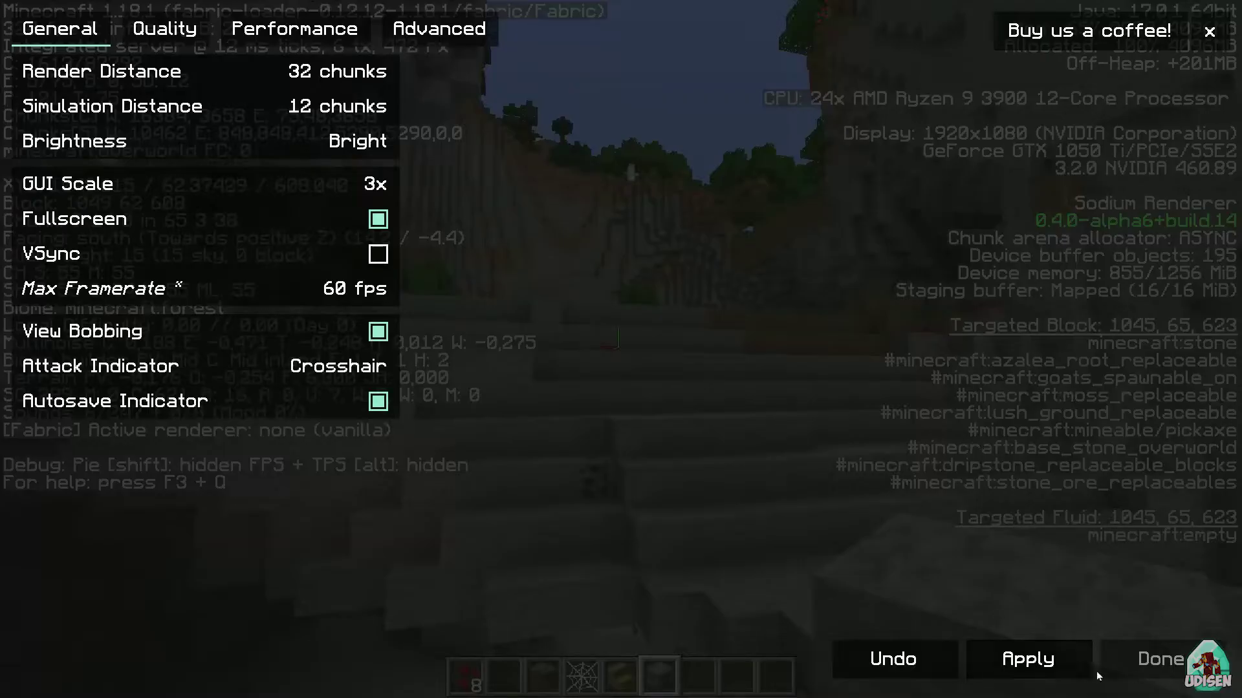
click(1069, 665)
click(1142, 662)
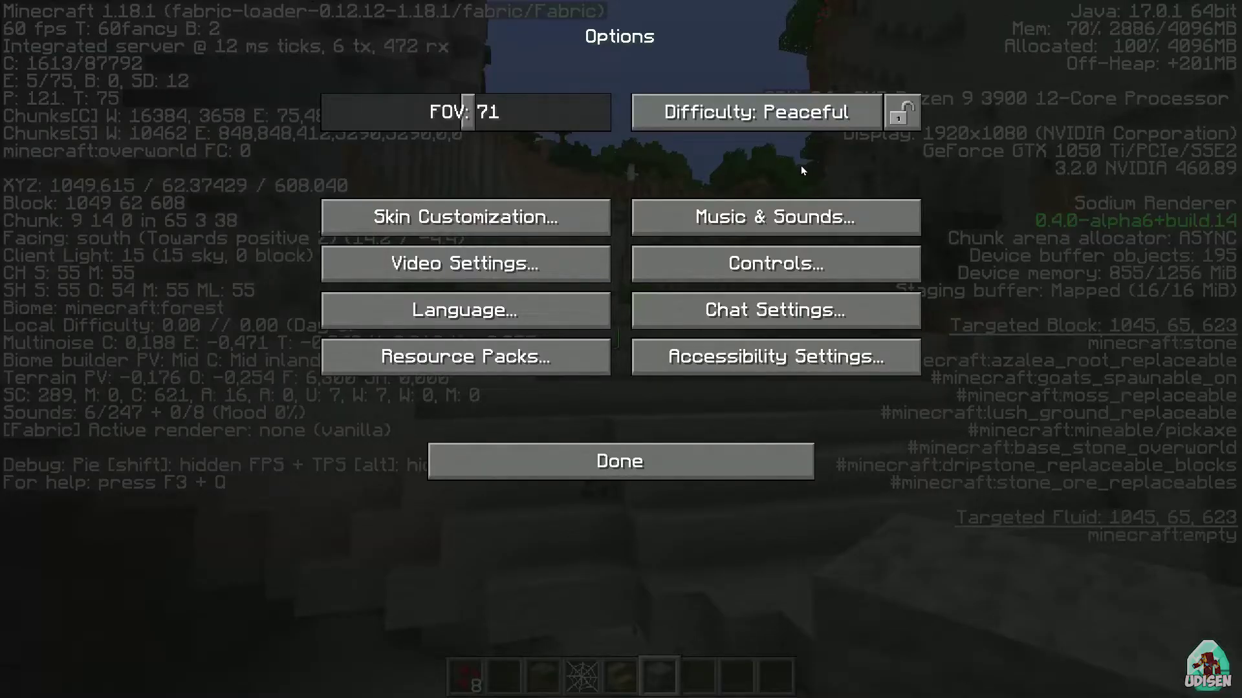
key(Escape)
key(Escape)
key(w)
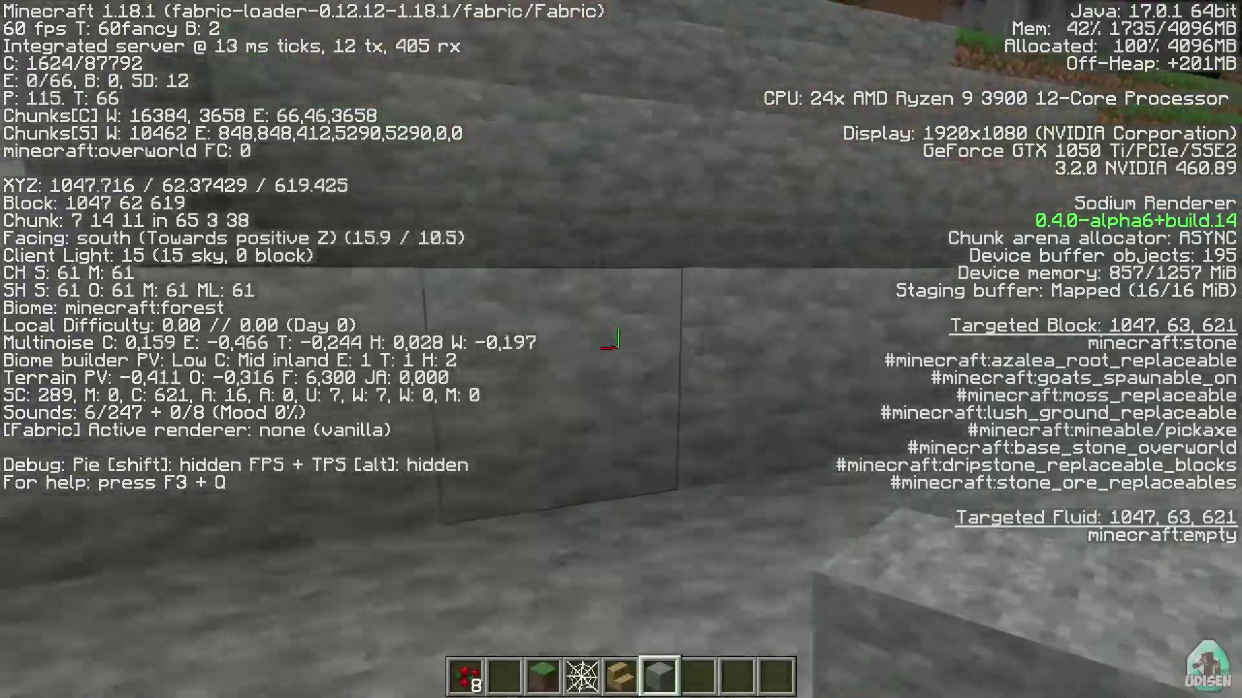
Step: Review the quality, performance, advanced and general categories of Sodium's video settings
key(Escape)
click(569, 350)
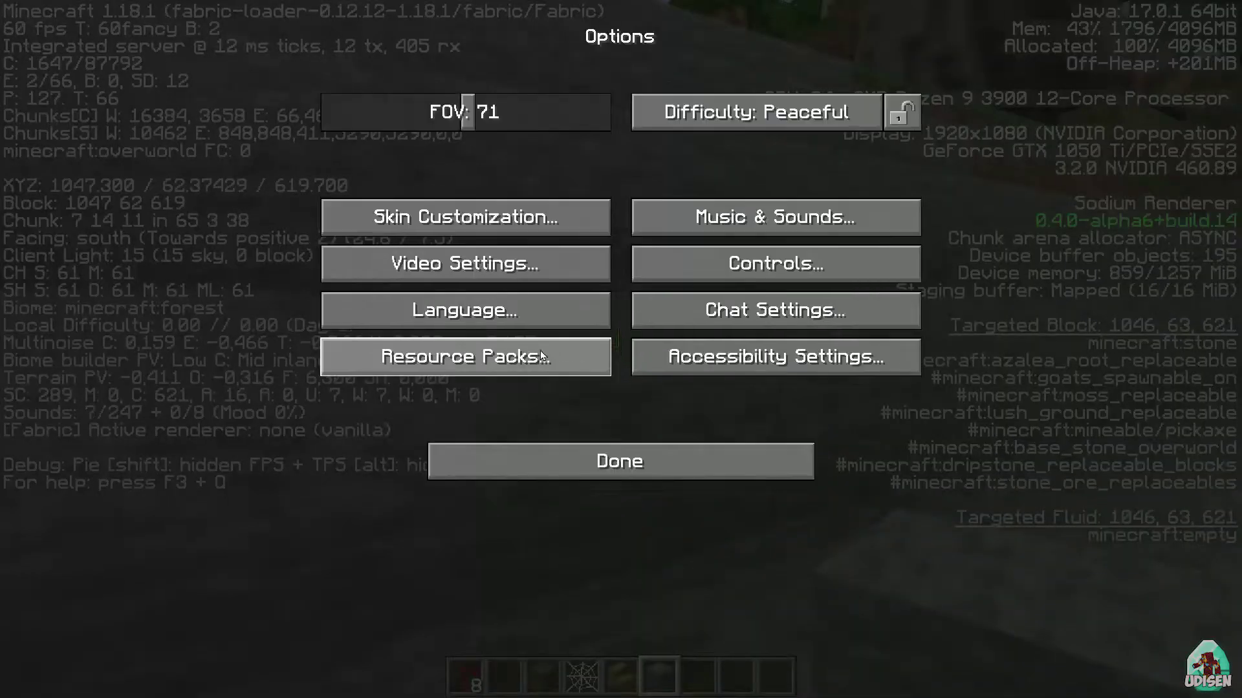
click(521, 279)
click(165, 28)
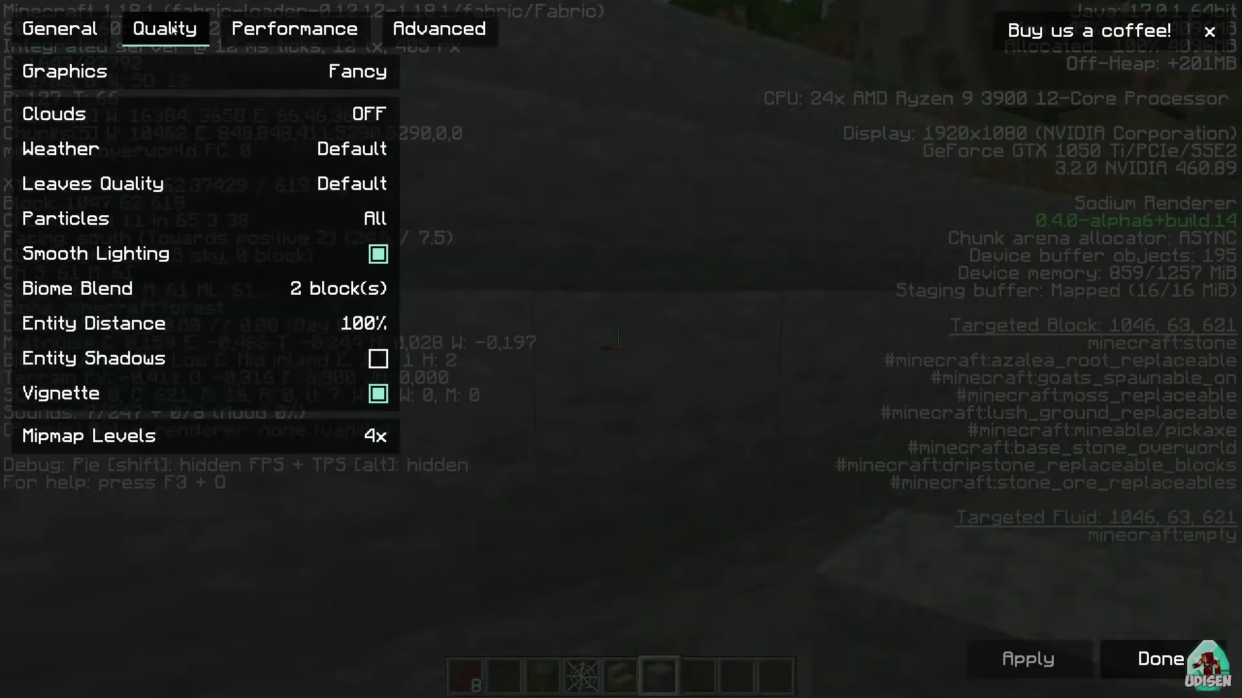
click(284, 30)
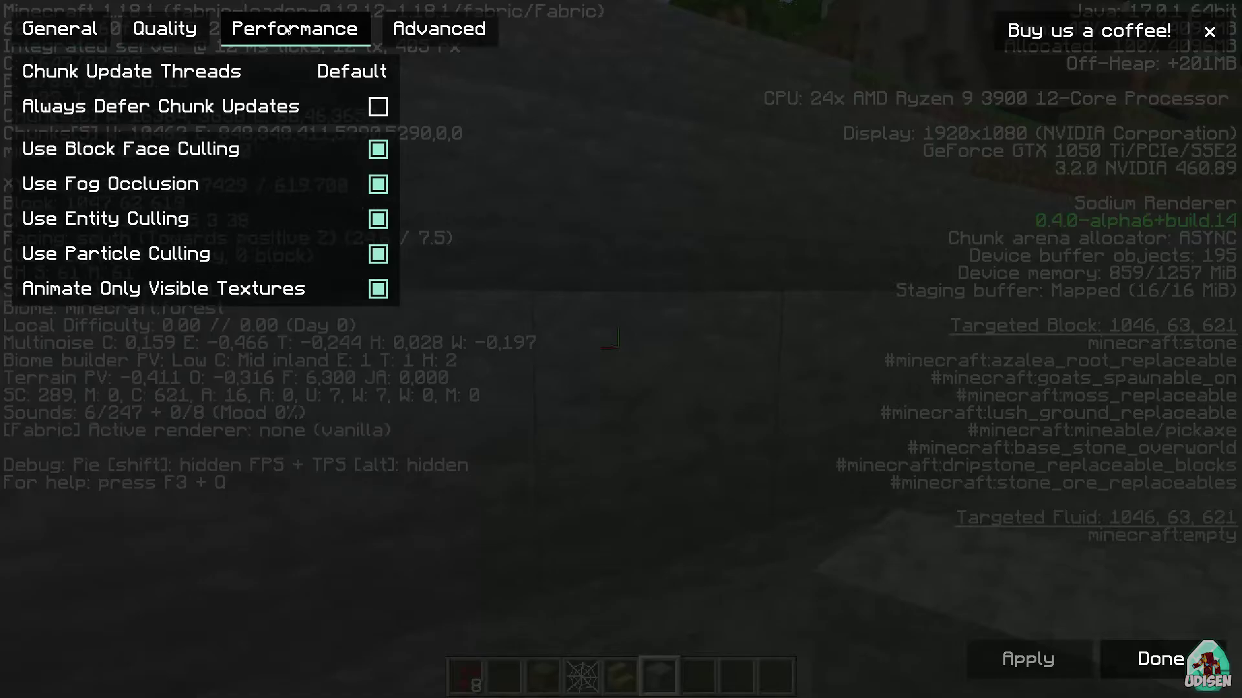
click(426, 29)
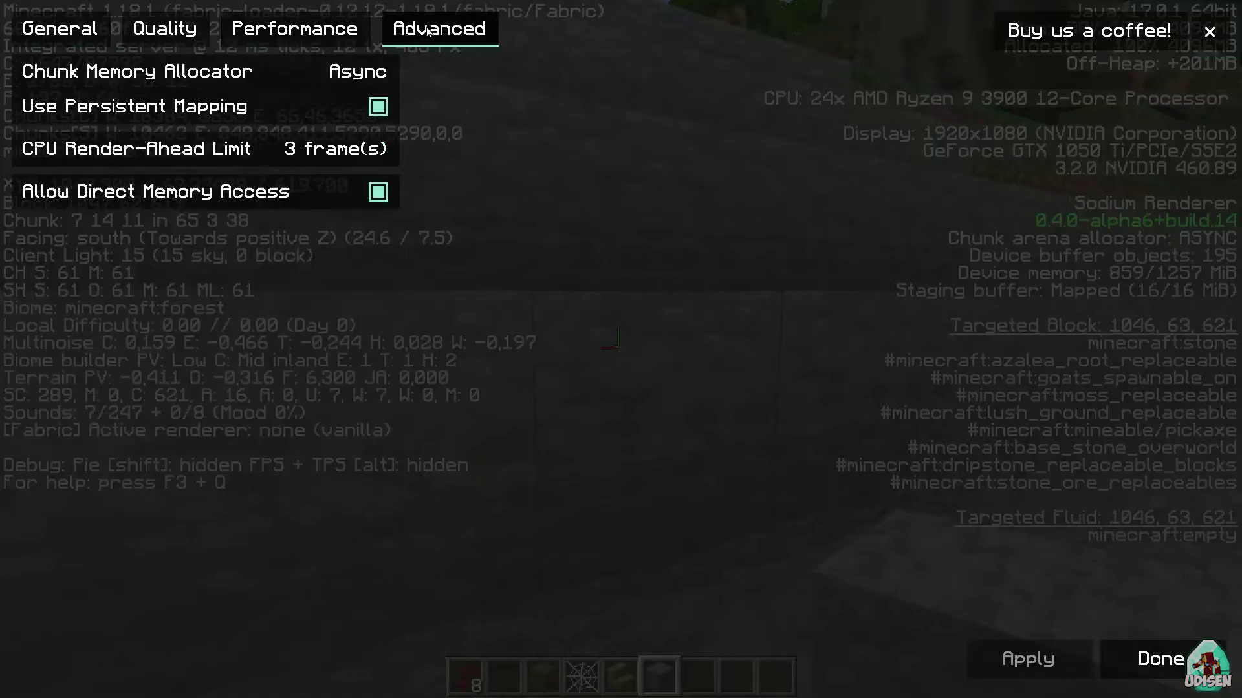
click(167, 31)
click(57, 31)
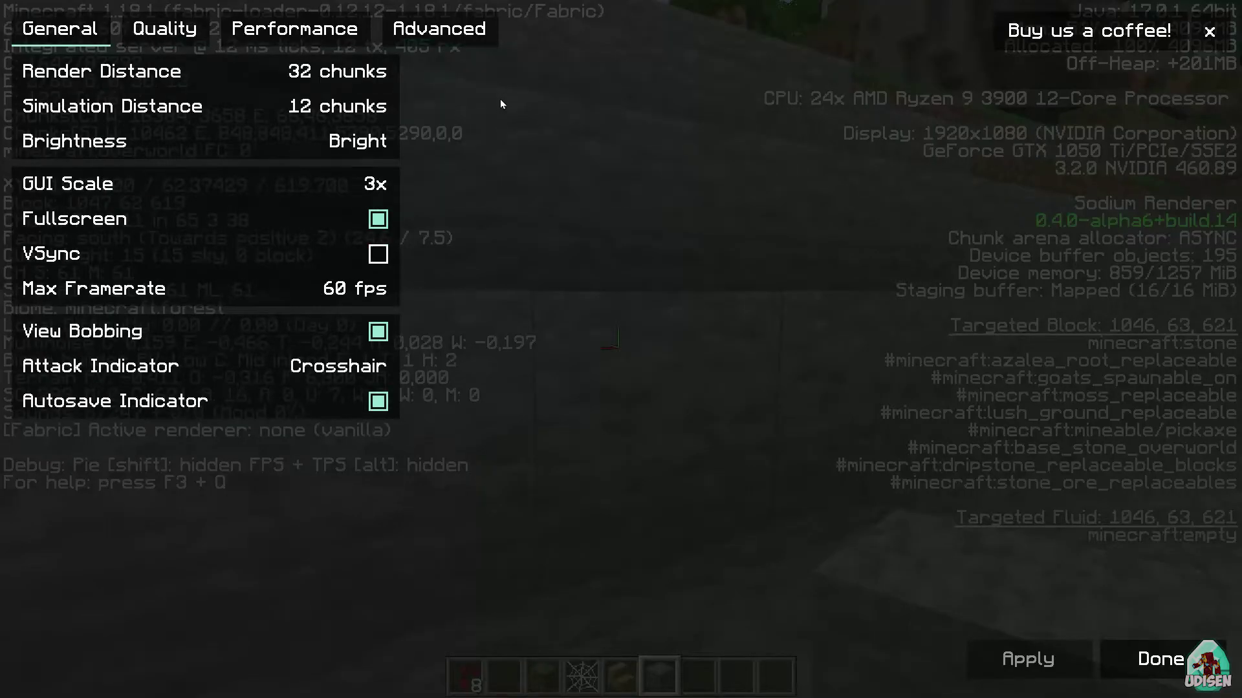
Step: Set the render distance to 12 chunks and the max framerate to Unlimited, apply both and resume flying in the world
mouse_move(254, 76)
mouse_move(254, 77)
mouse_down()
mouse_move(287, 78)
mouse_move(265, 79)
mouse_move(275, 84)
mouse_up()
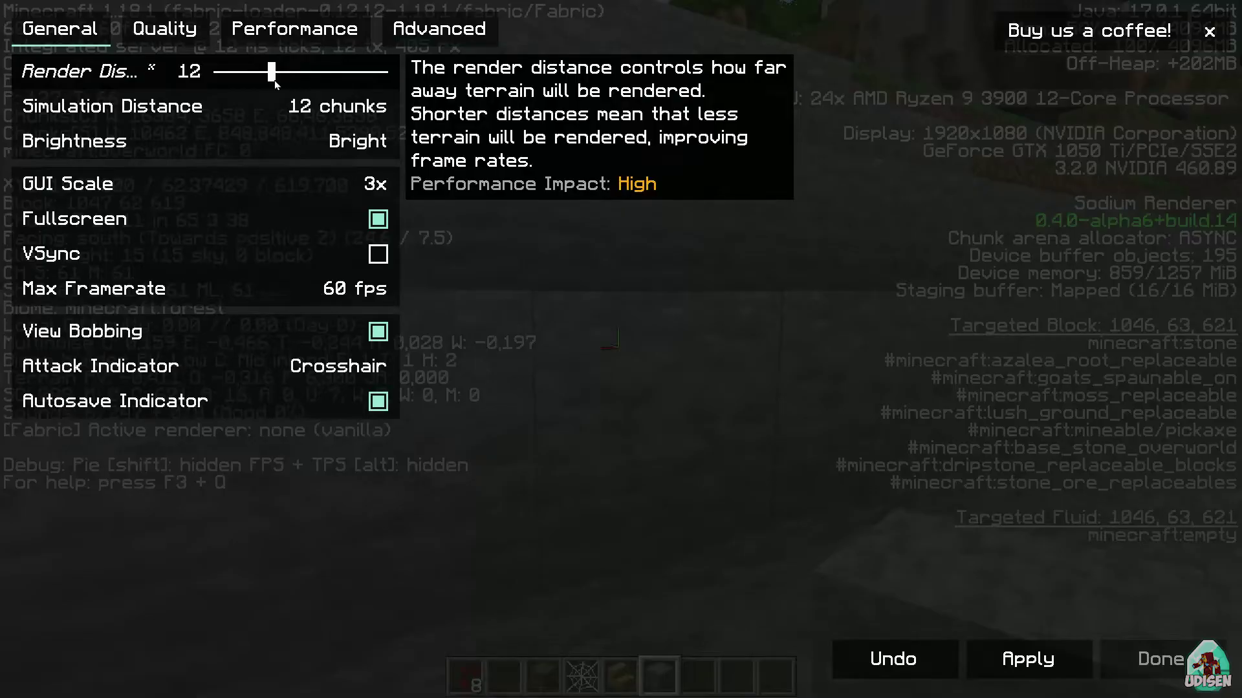
mouse_move(296, 289)
drag(296, 290, 508, 296)
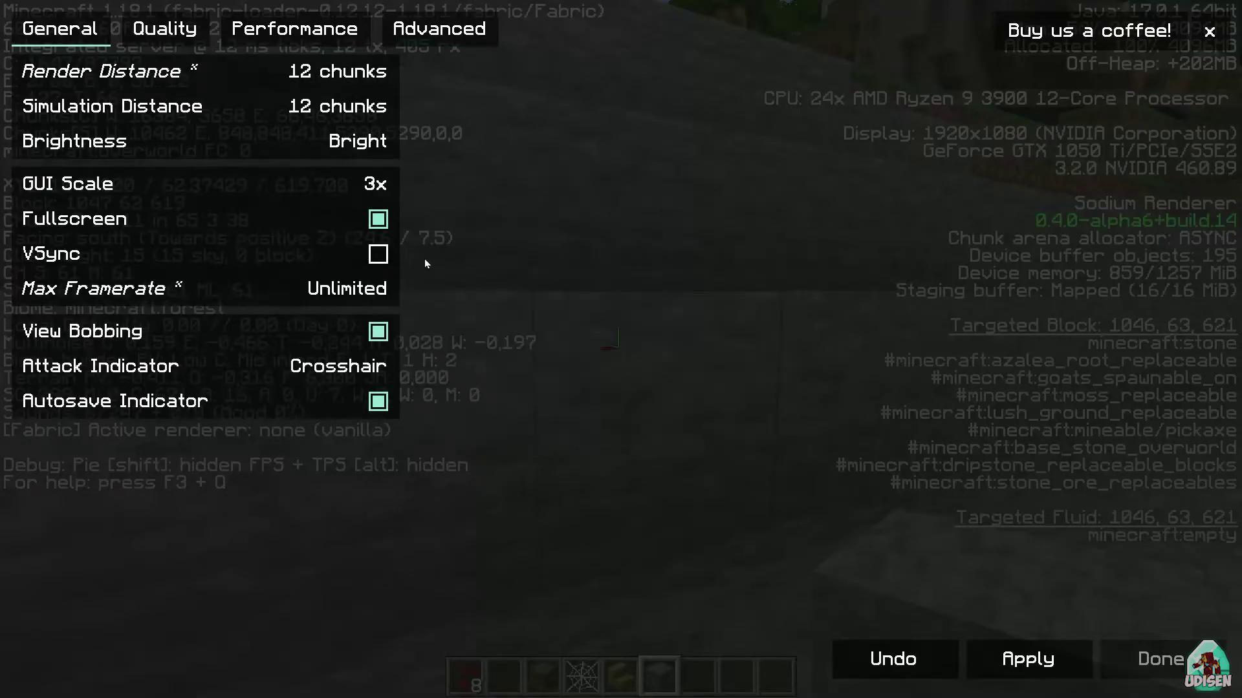
click(1037, 667)
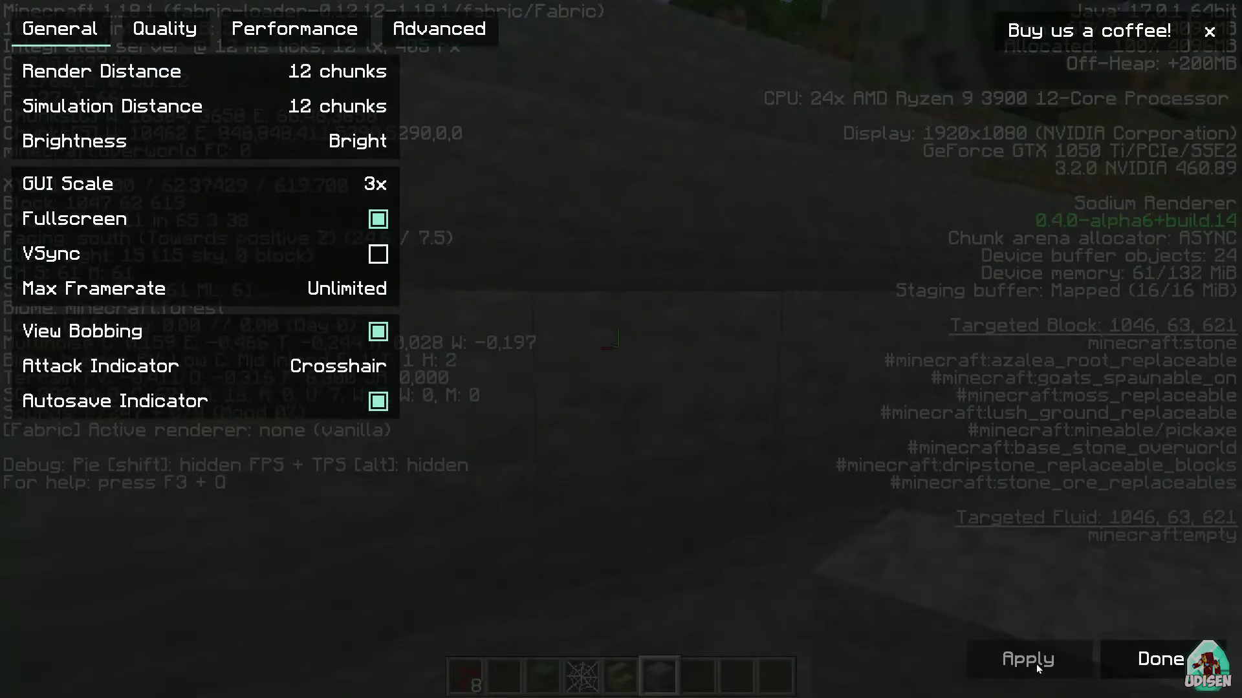
key(Escape)
key(Escape)
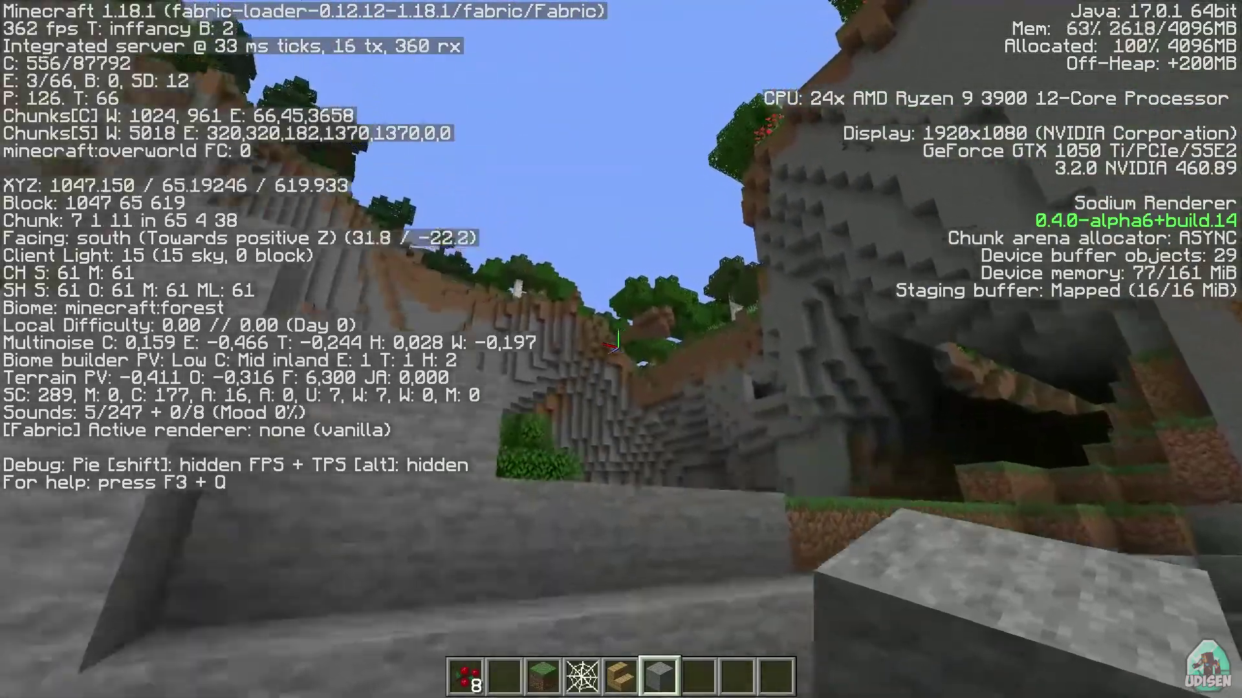
key(space)
key(s)
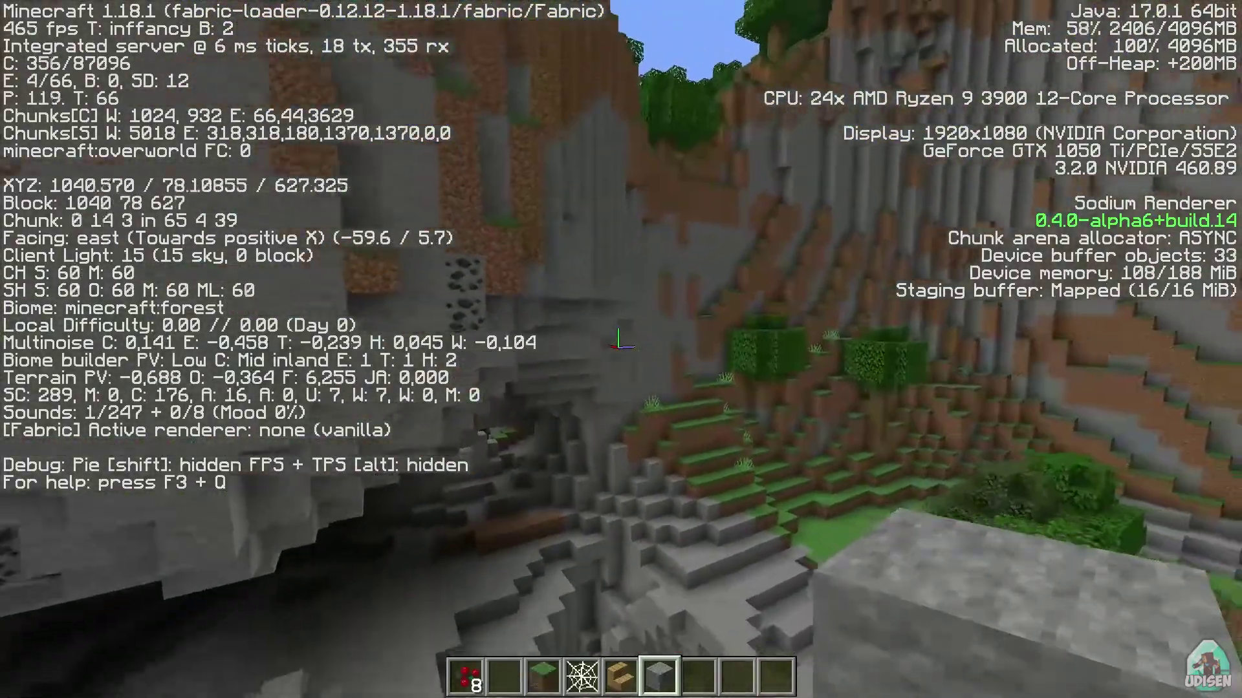
Step: Set the render distance to 13 chunks in the video settings, apply it and return to the game
key(Escape)
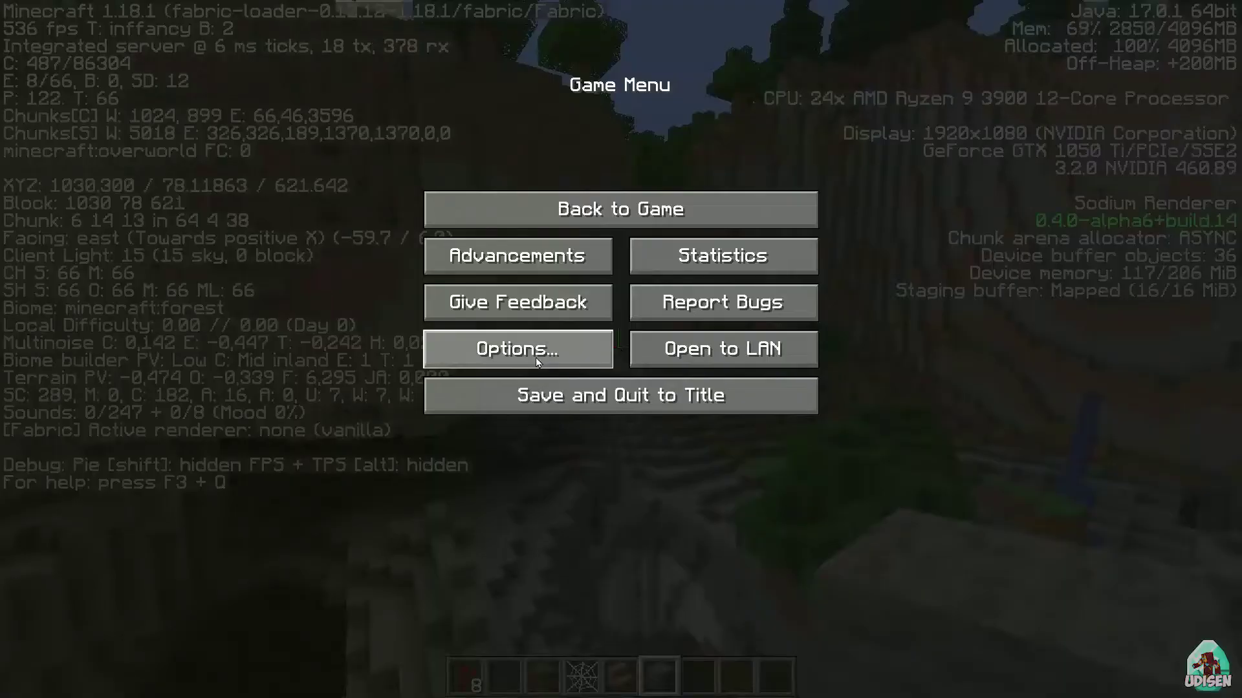
click(536, 357)
click(517, 264)
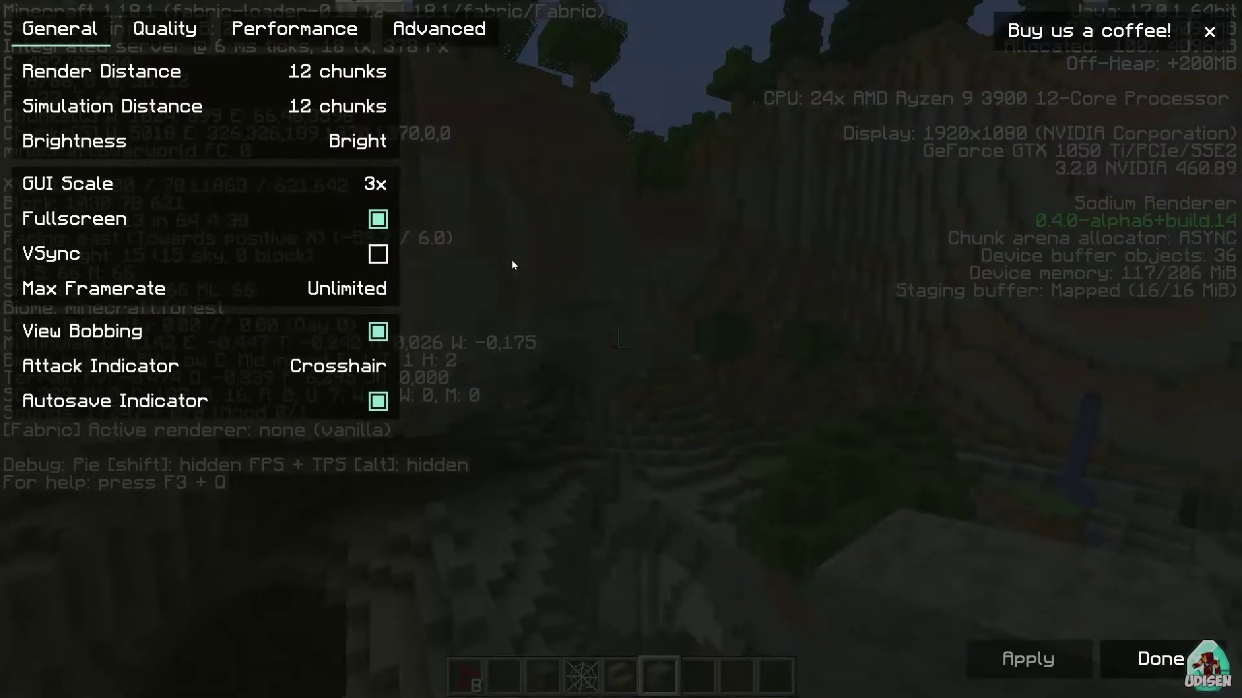
click(278, 72)
click(1028, 666)
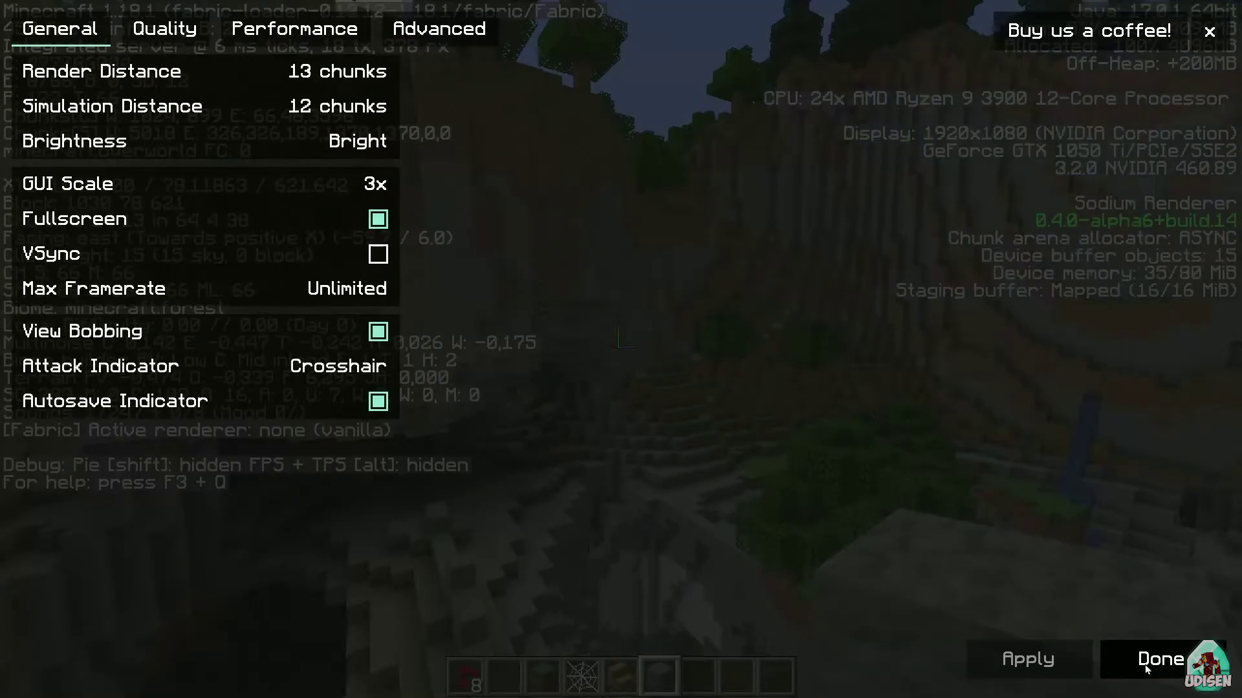
click(1161, 659)
key(Escape)
key(Escape)
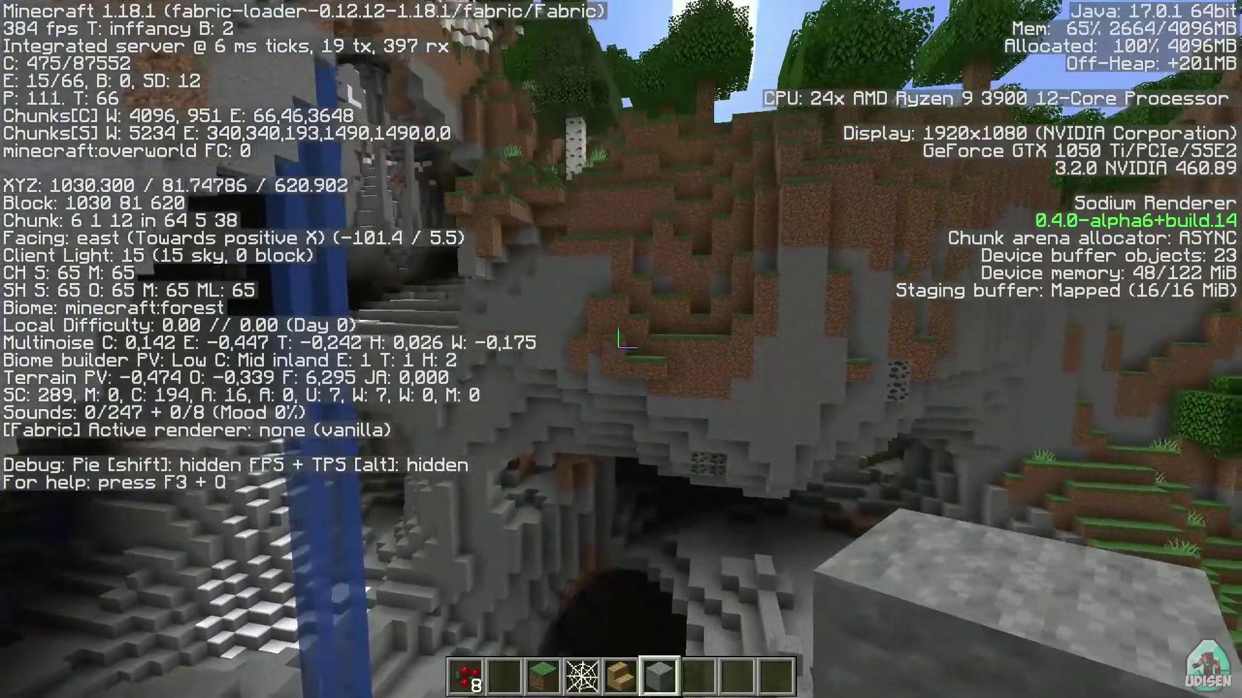
Step: Hide the debug overlay, fly over the forest to the cave in the snowy slope and break a snow block there
key(F3)
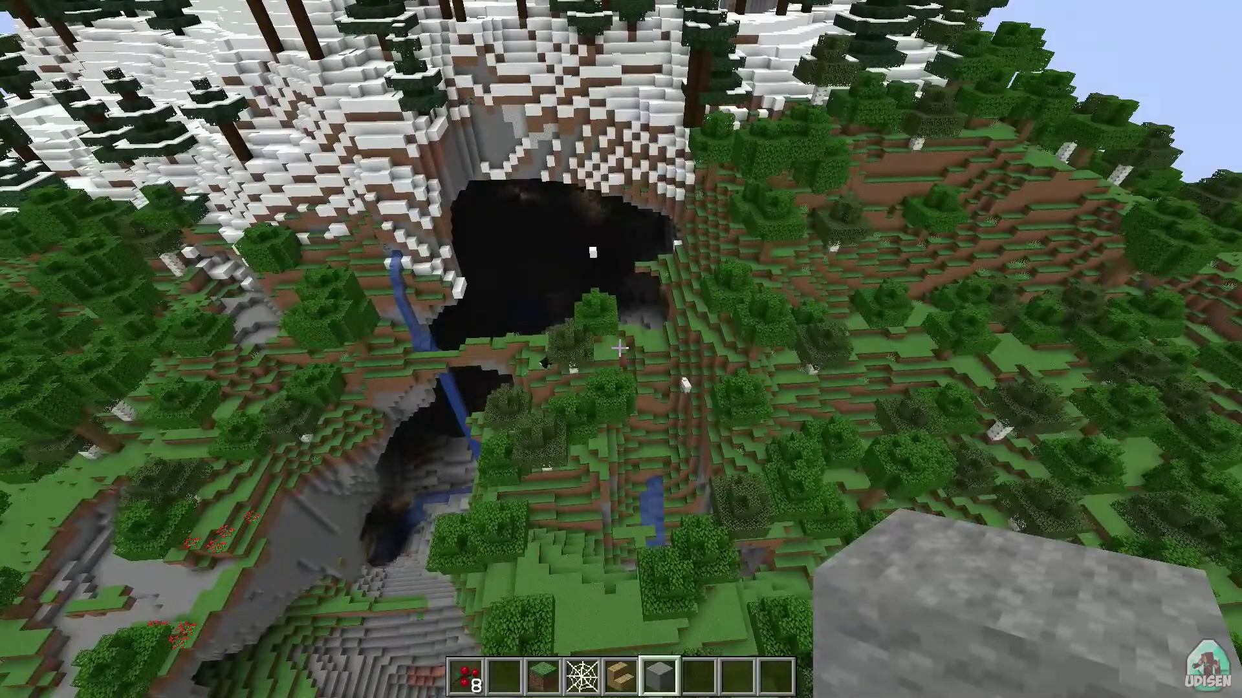
key(w)
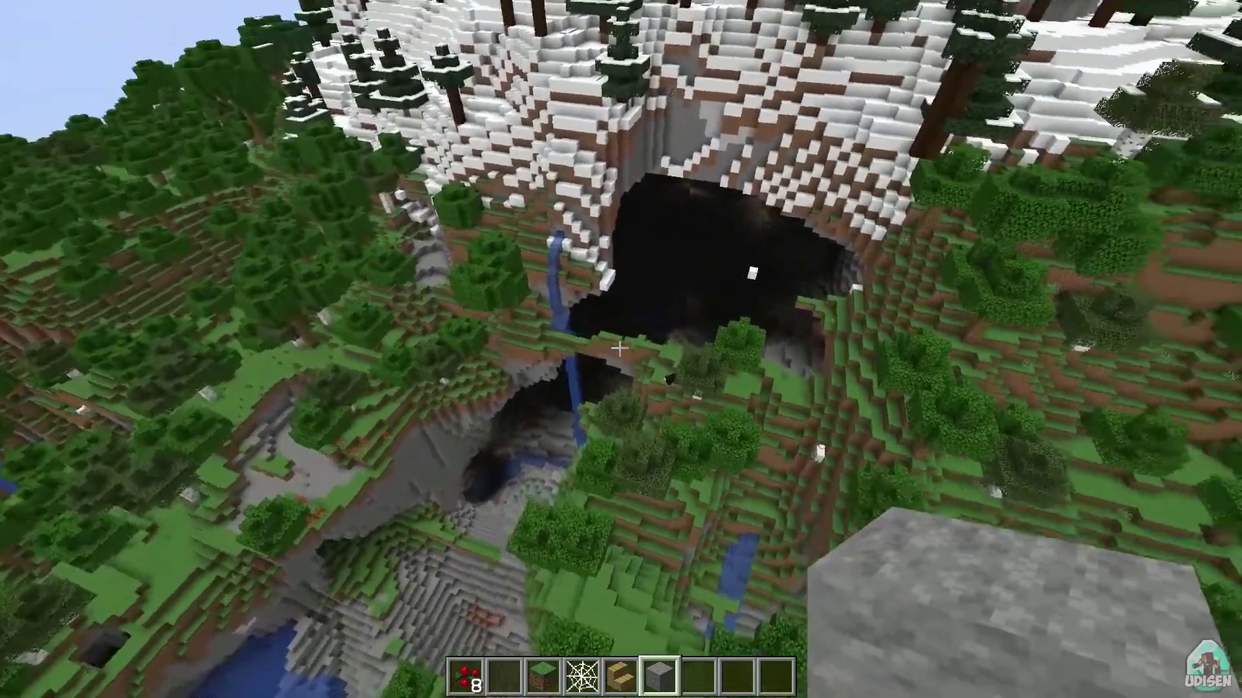
key(w)
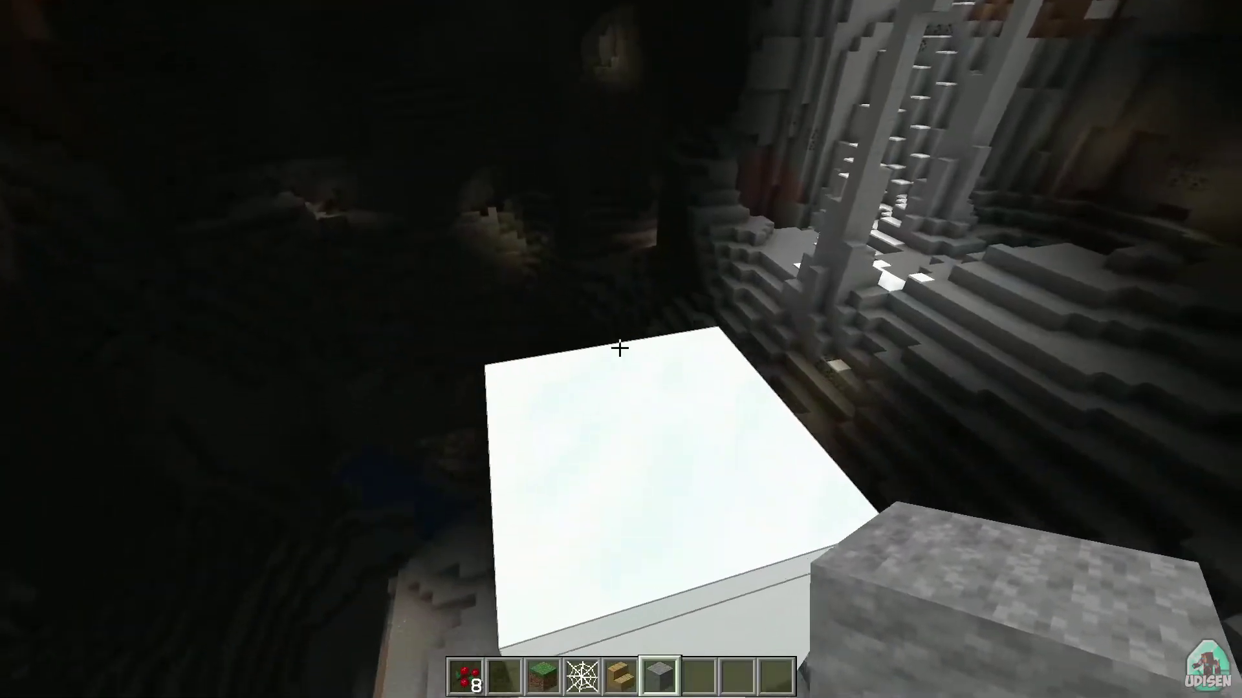
click(620, 347)
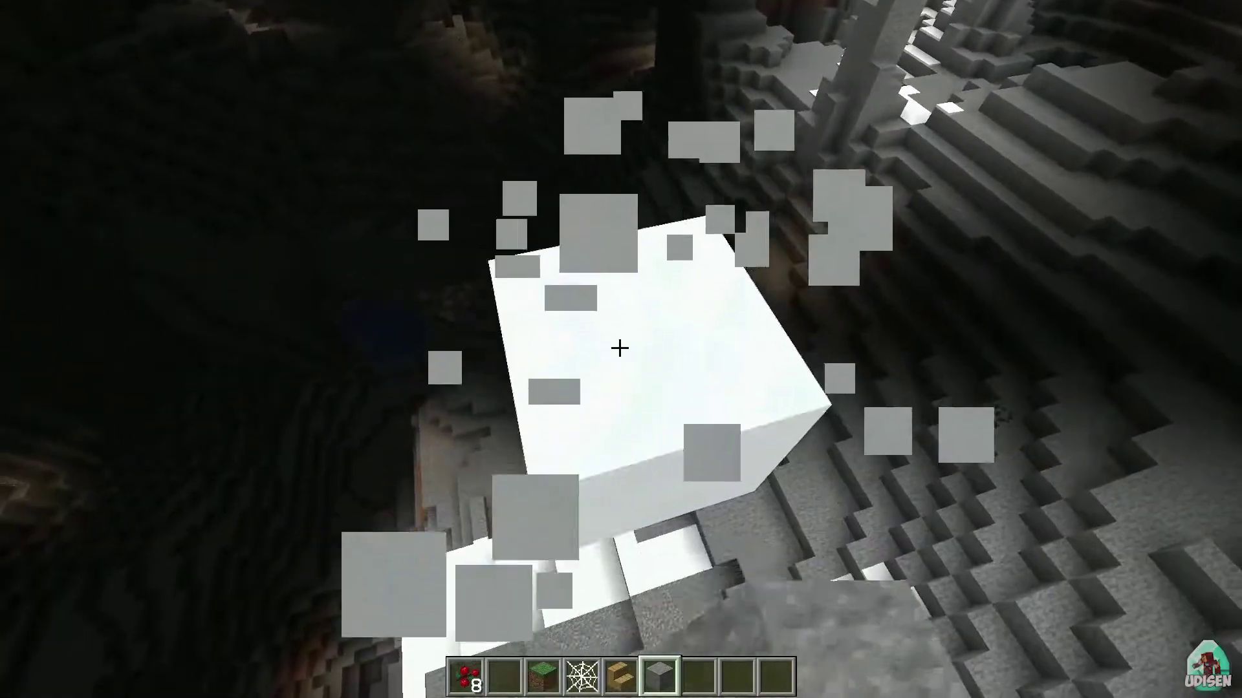
key(w)
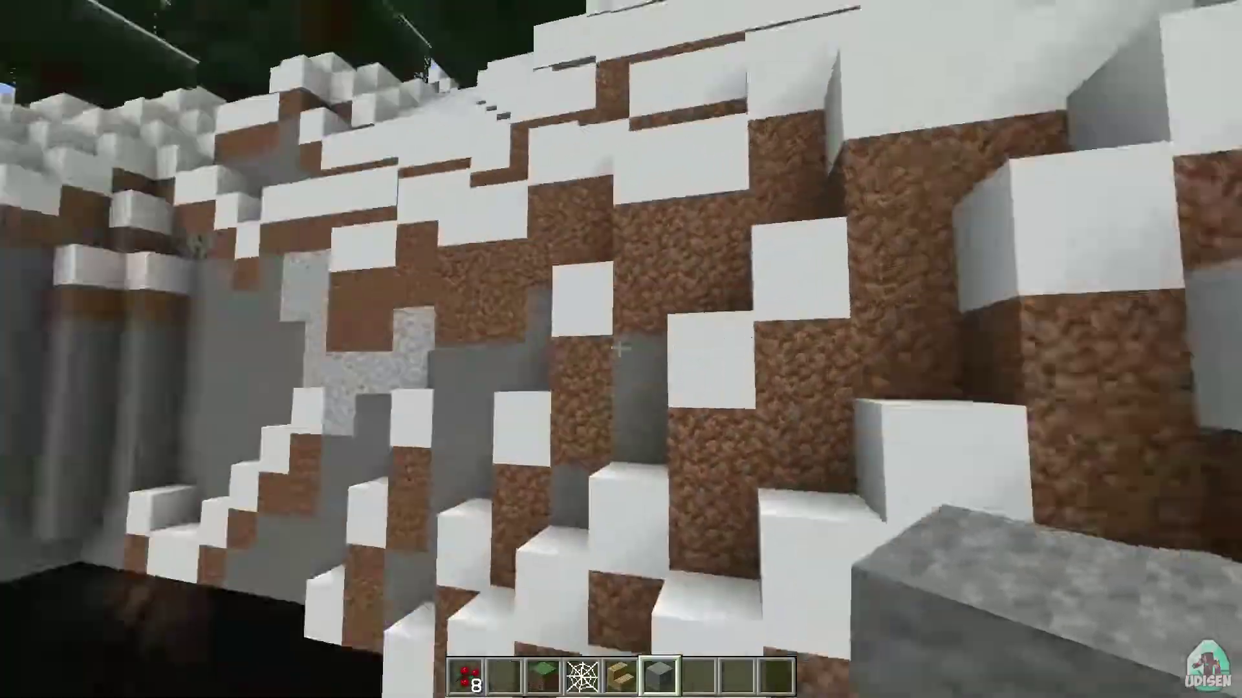